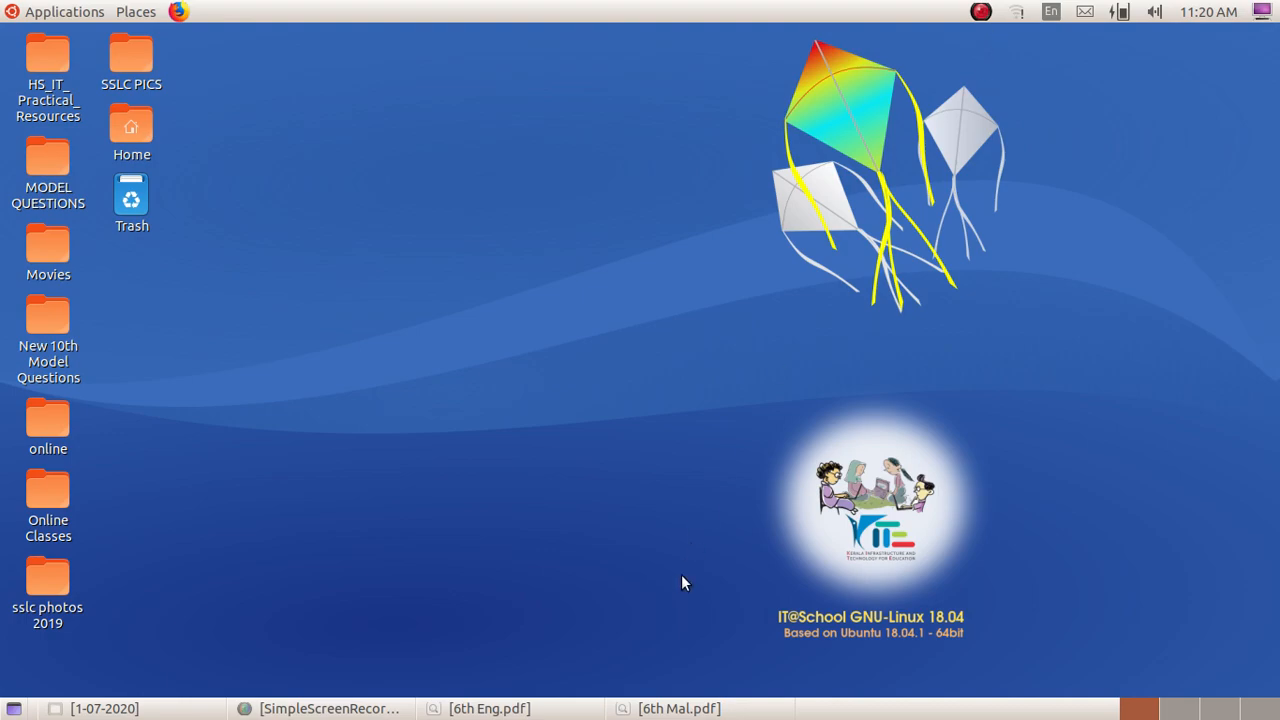
Step: Examine the family concept map at the start of Chapter 3 in 6th Eng.pdf, and minimize the document
click(489, 708)
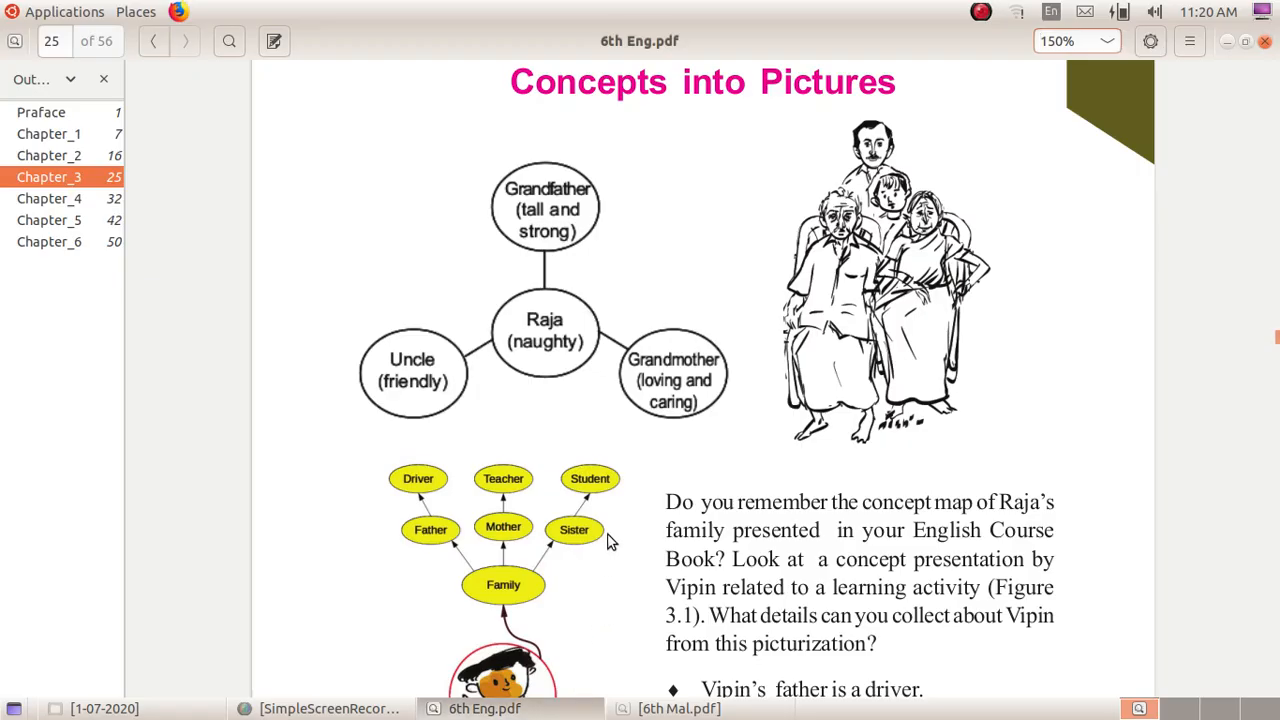
scroll(609, 535, up, 1)
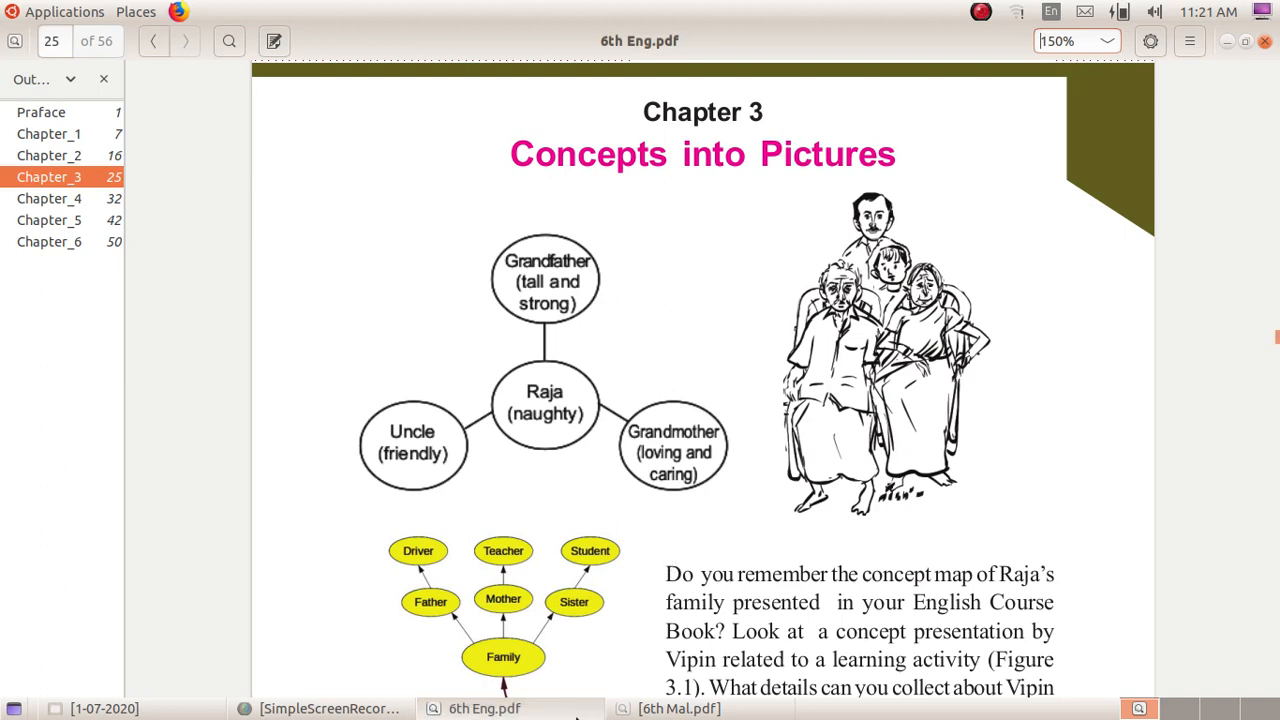
click(573, 710)
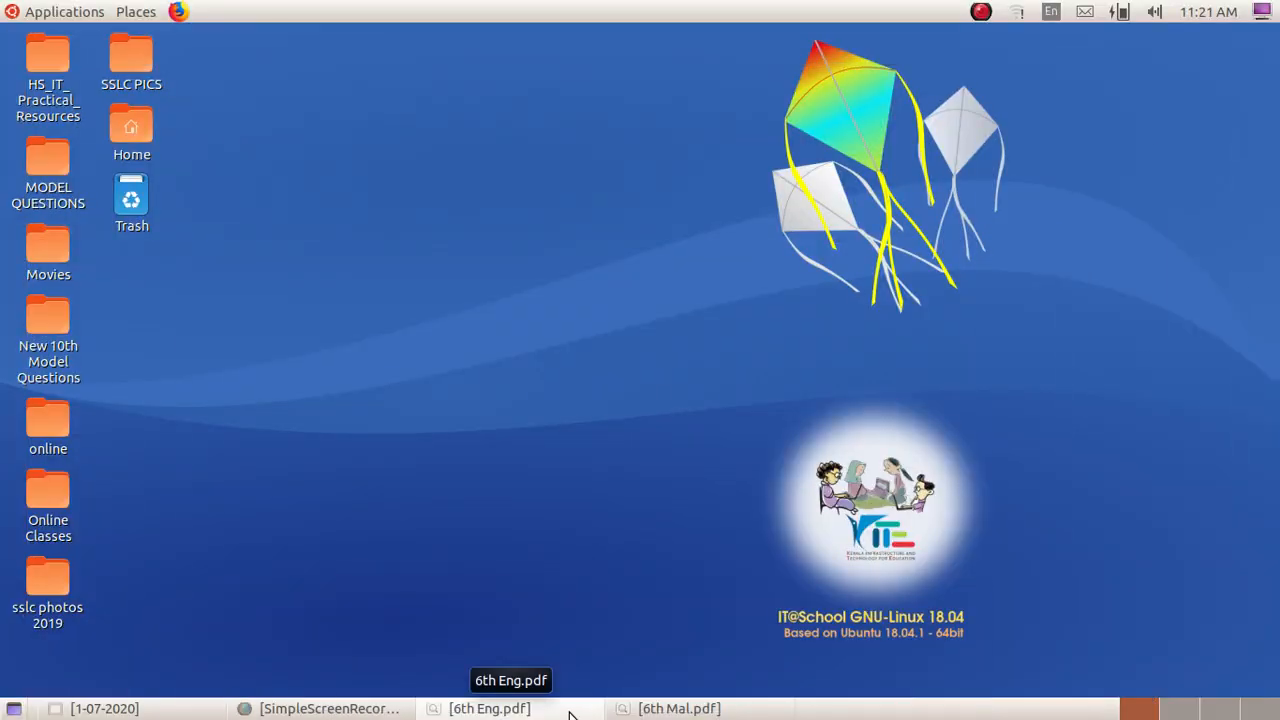
Step: Launch LibreOffice Draw with a new blank drawing
click(28, 11)
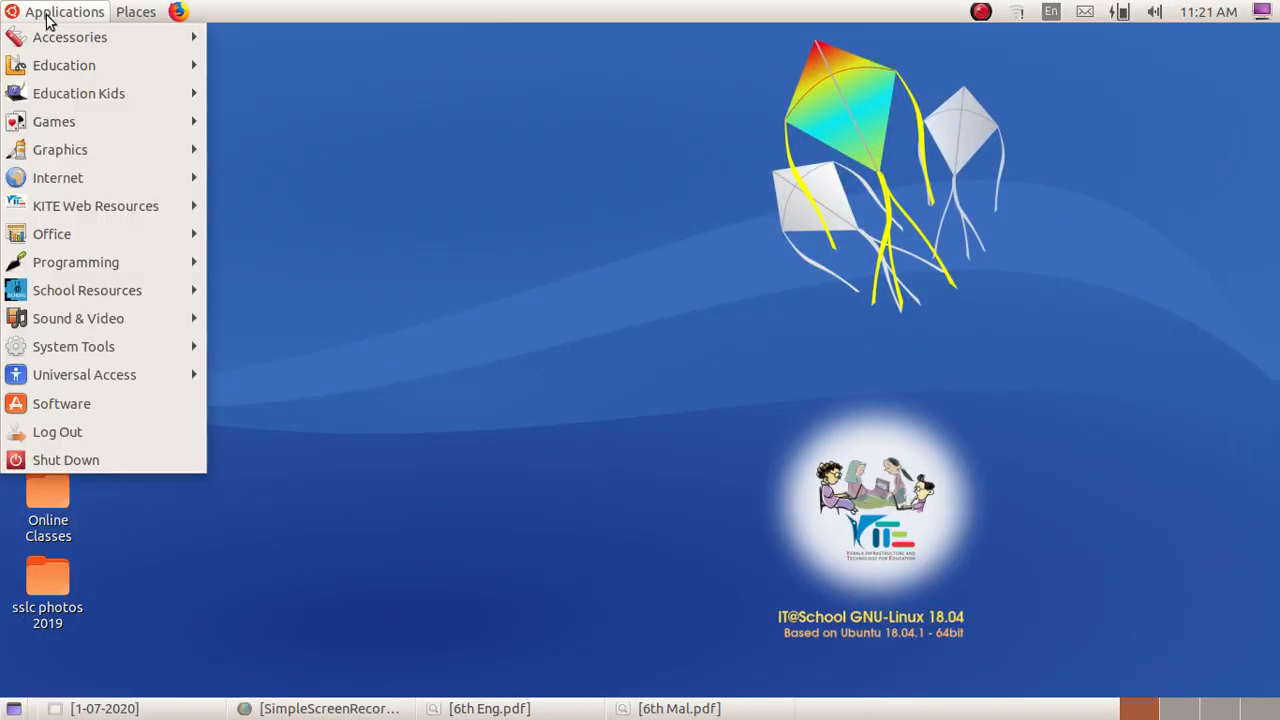
mouse_move(133, 236)
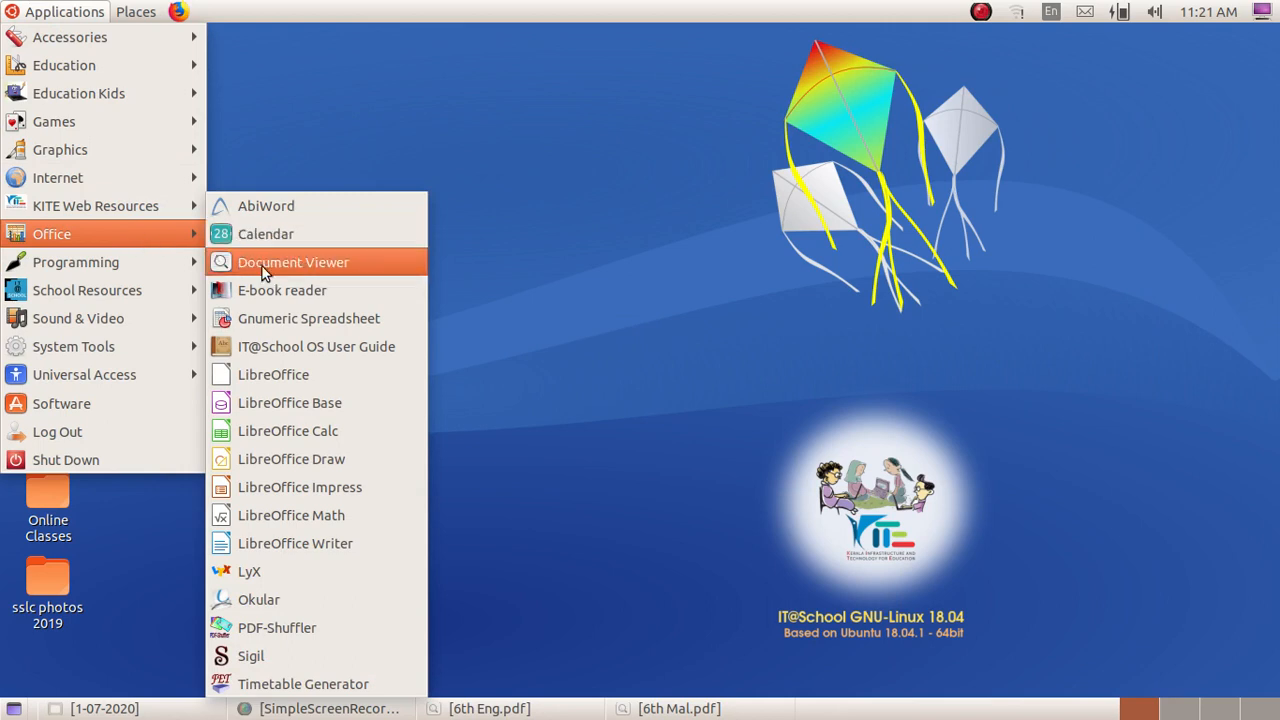
click(326, 459)
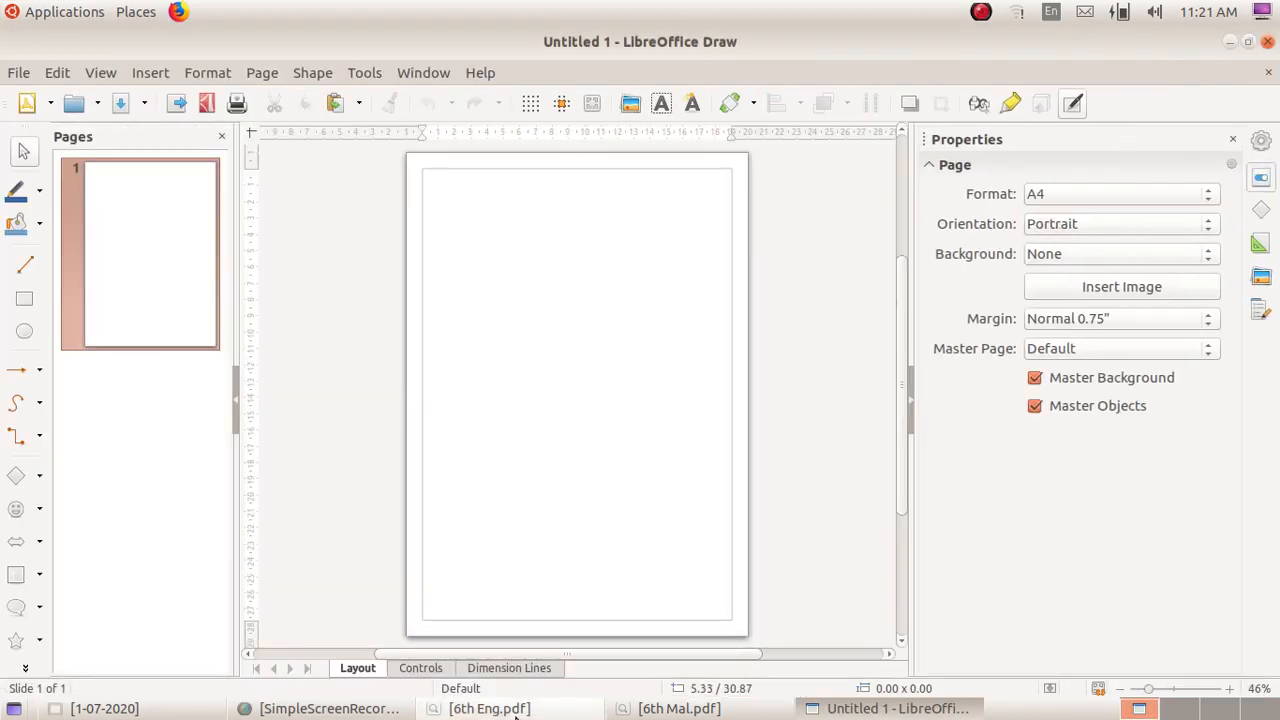
Step: Review the concept map in 6th Eng.pdf, and set the drawing's page orientation to Landscape
click(516, 712)
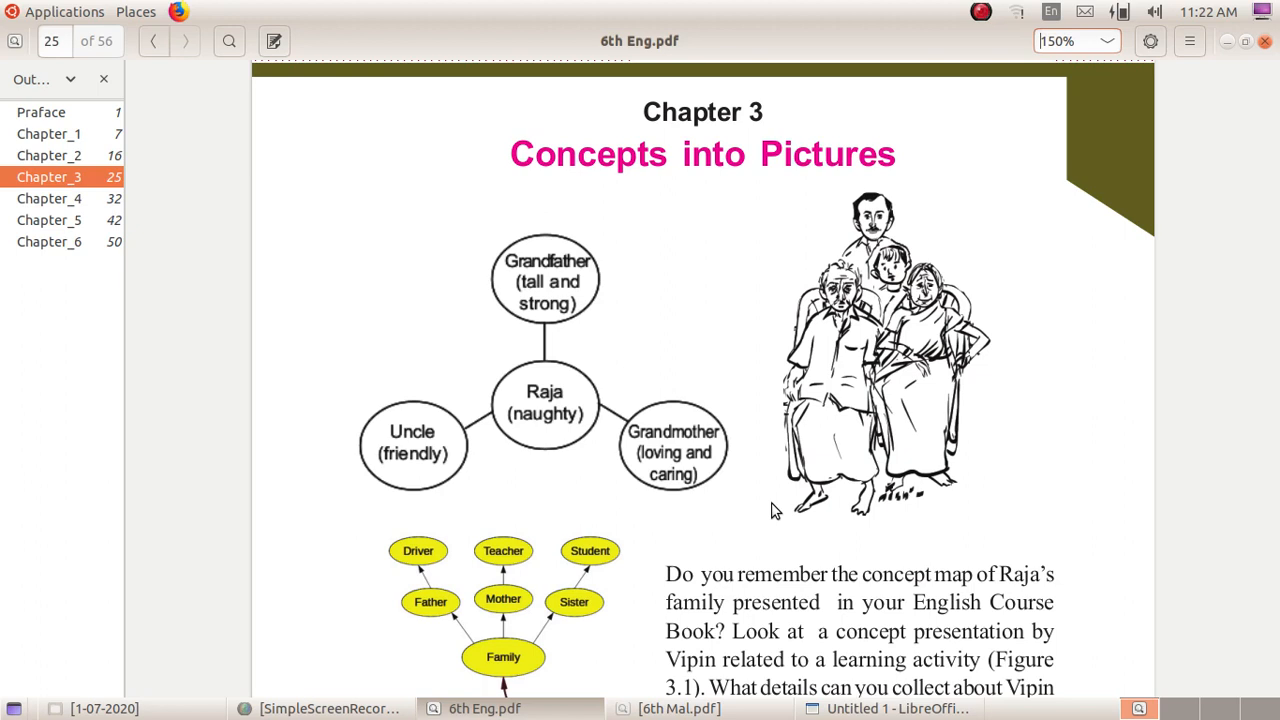
click(566, 716)
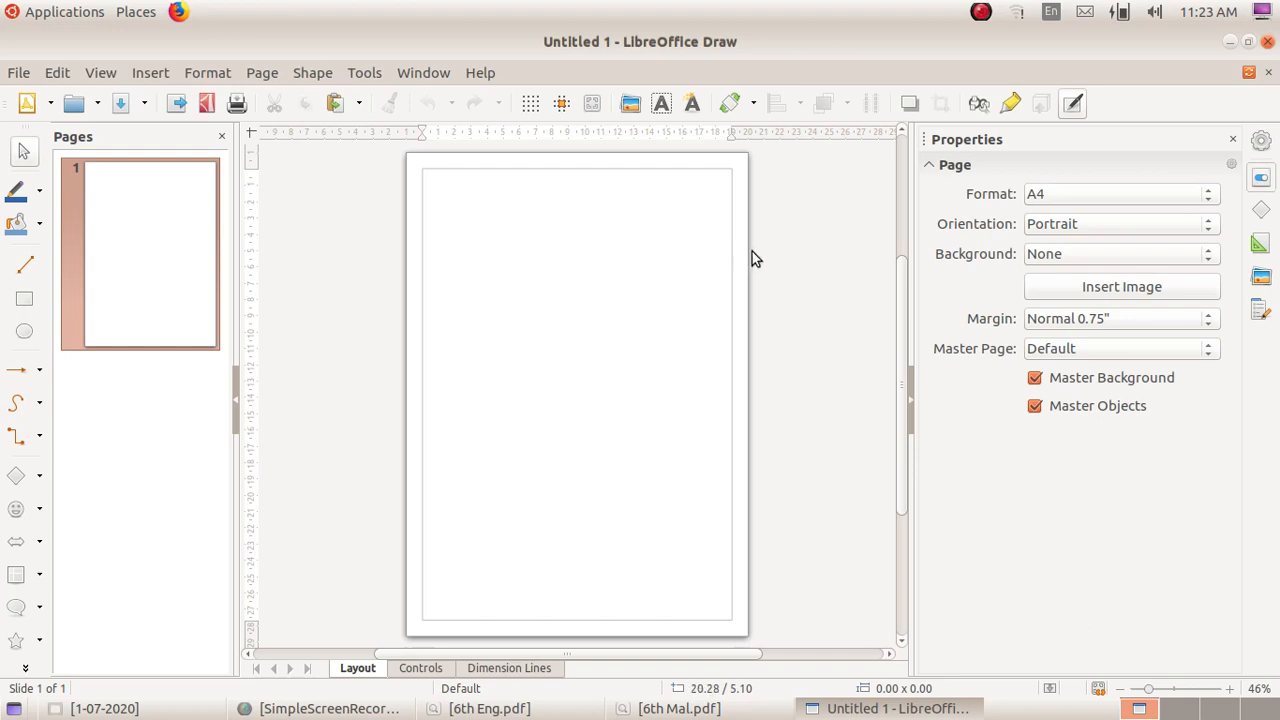
click(1067, 230)
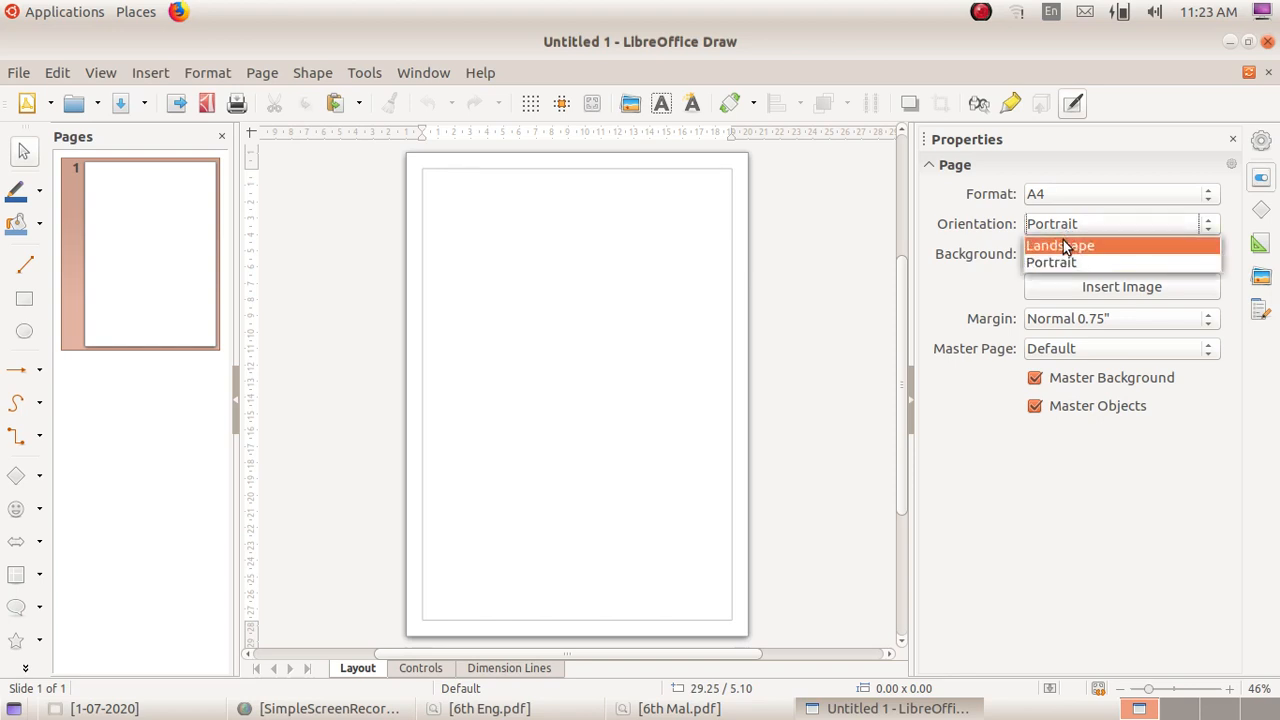
click(1063, 245)
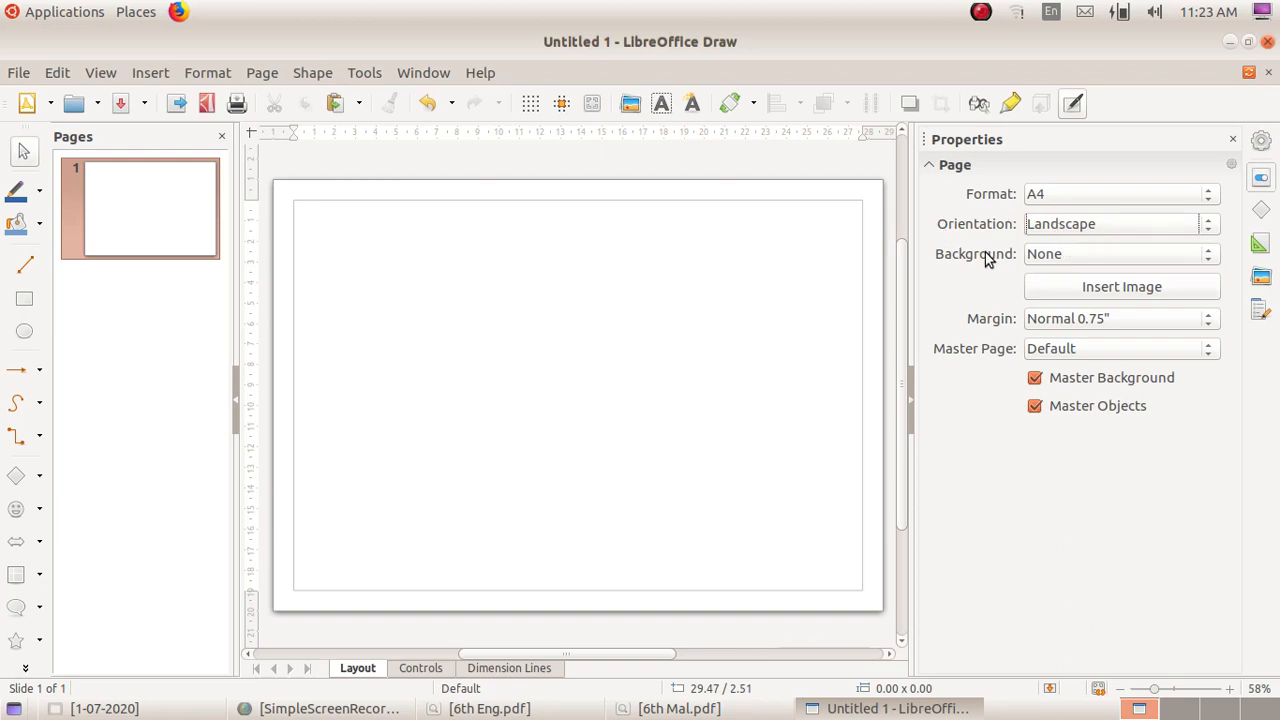
click(1096, 255)
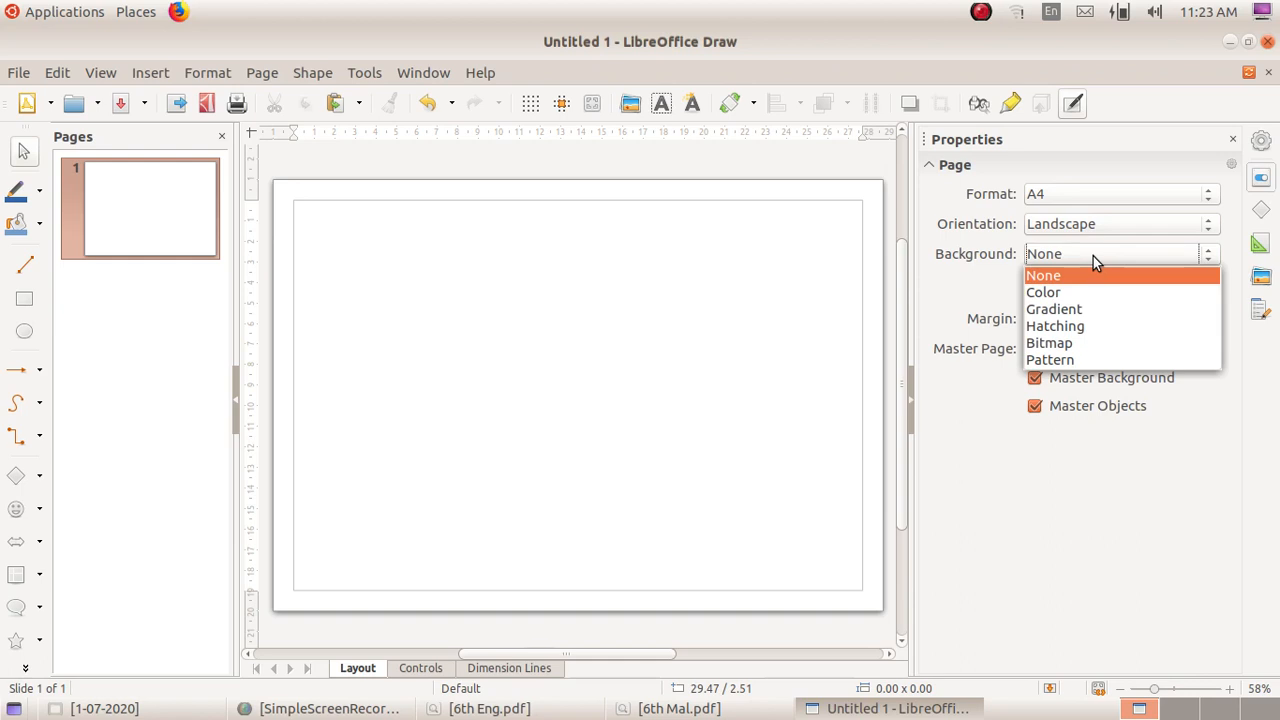
click(1092, 259)
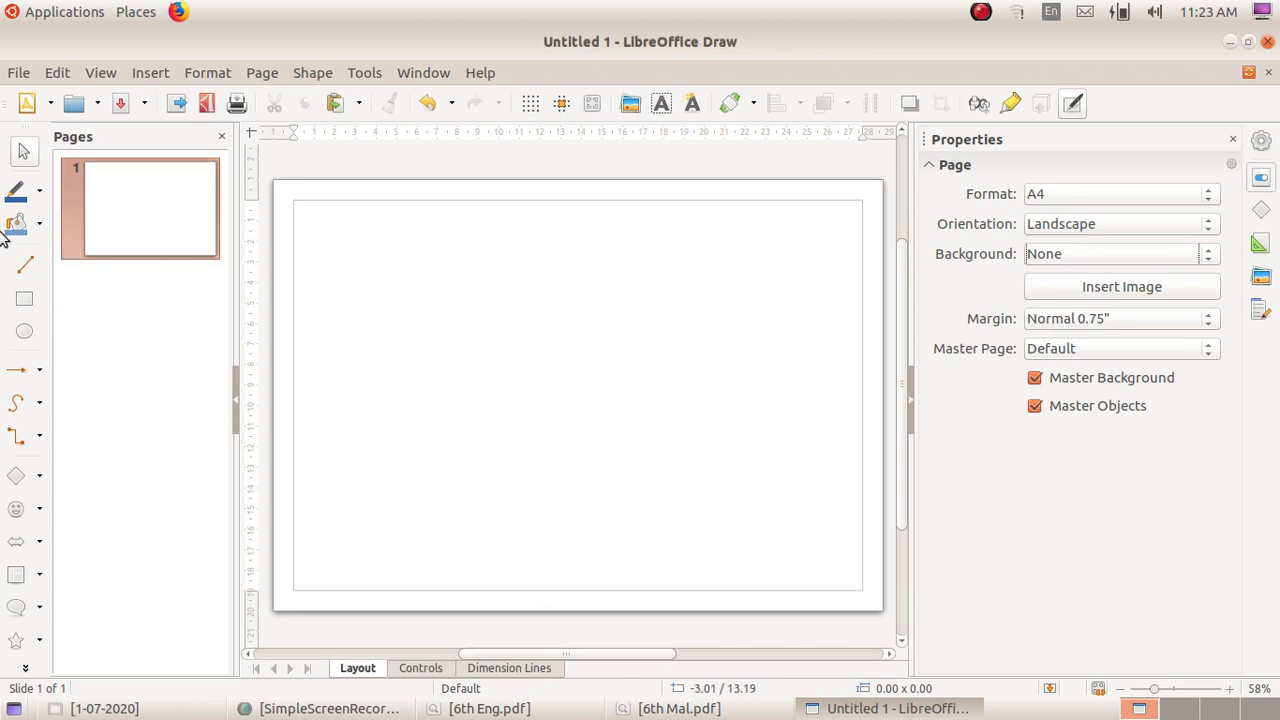
Step: Draw a sample rectangle about 6 × 5.6 cm, an ellipse about 6.3 × 3.8 cm and a star about 8.3 × 6.1 cm
click(24, 302)
drag(383, 321, 507, 436)
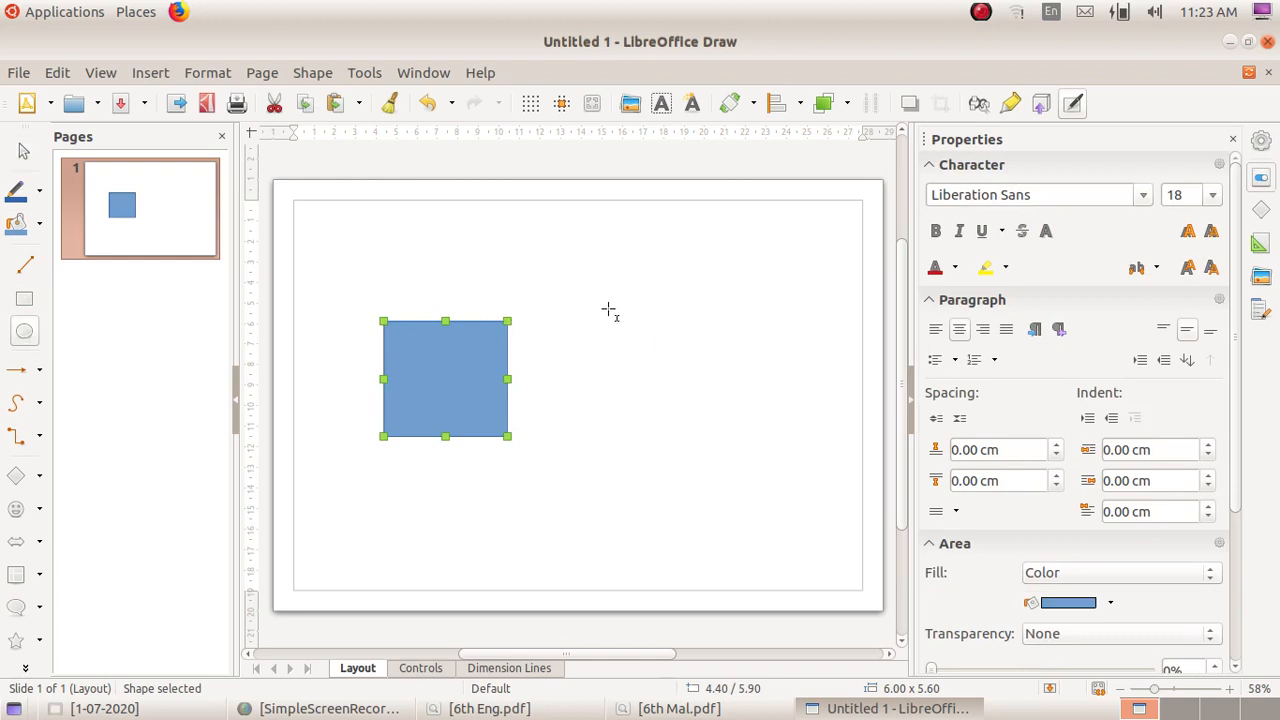
click(25, 335)
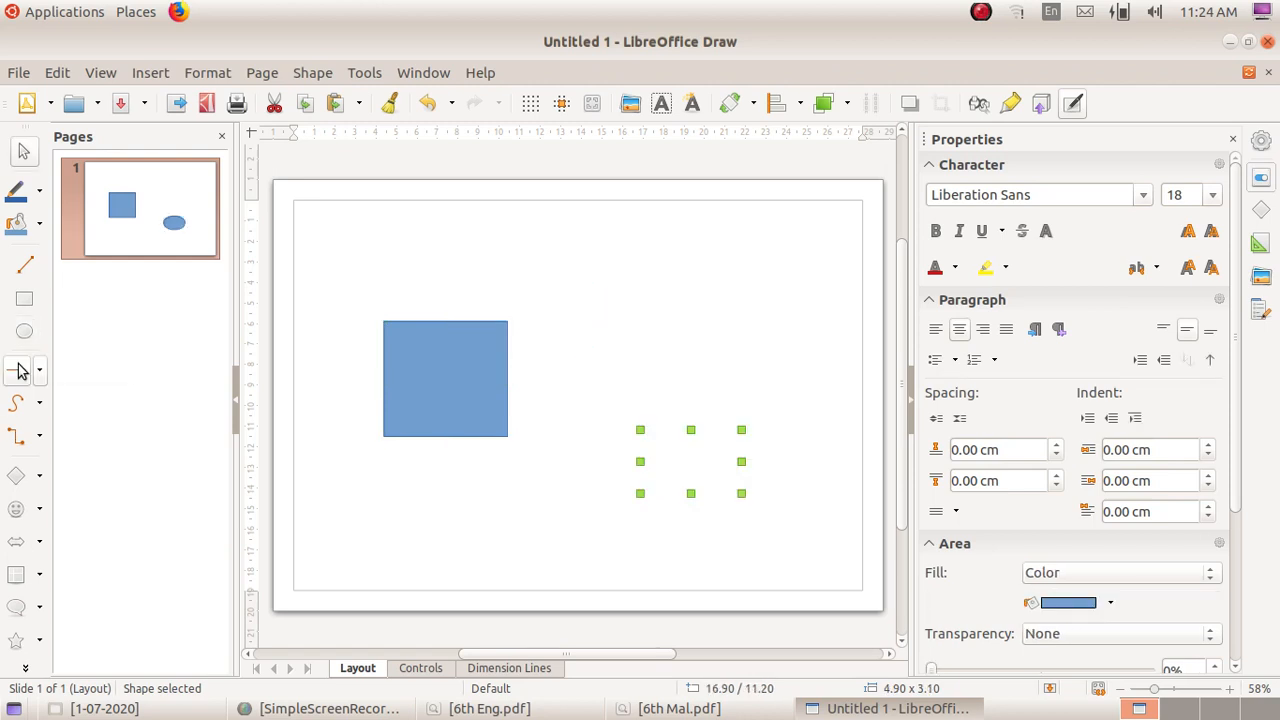
drag(593, 313, 723, 391)
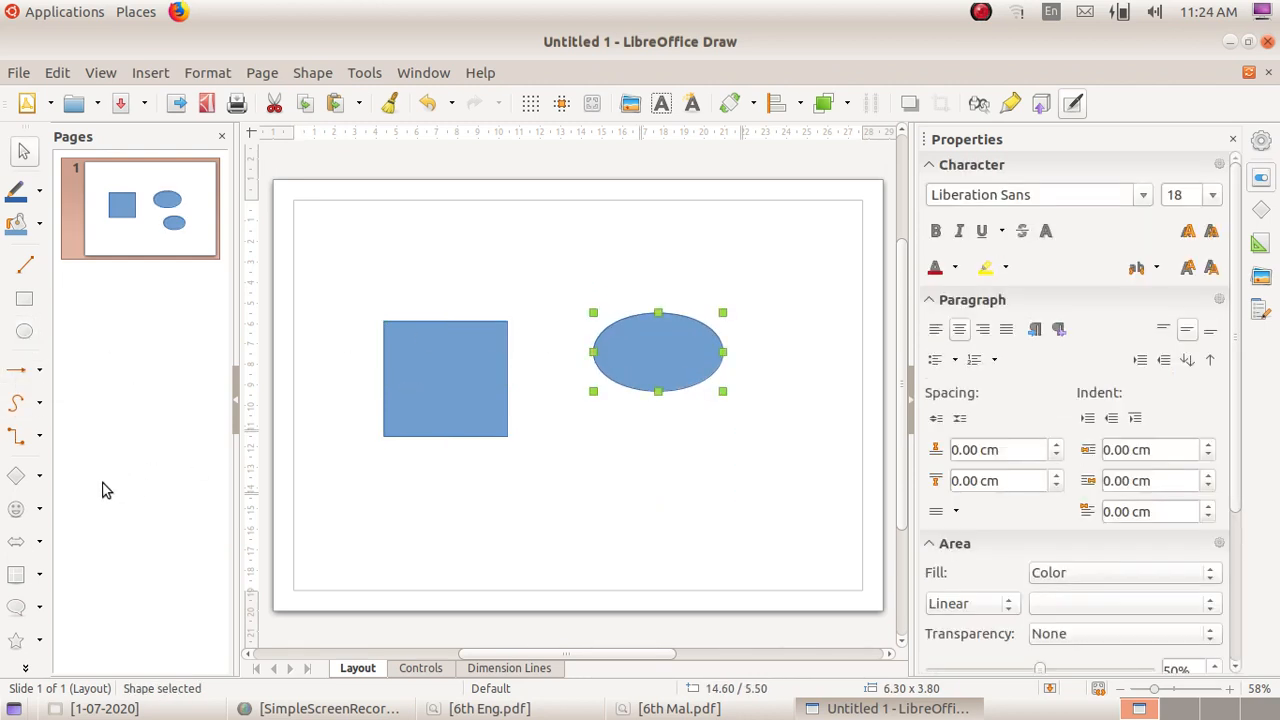
click(17, 638)
drag(593, 444, 763, 570)
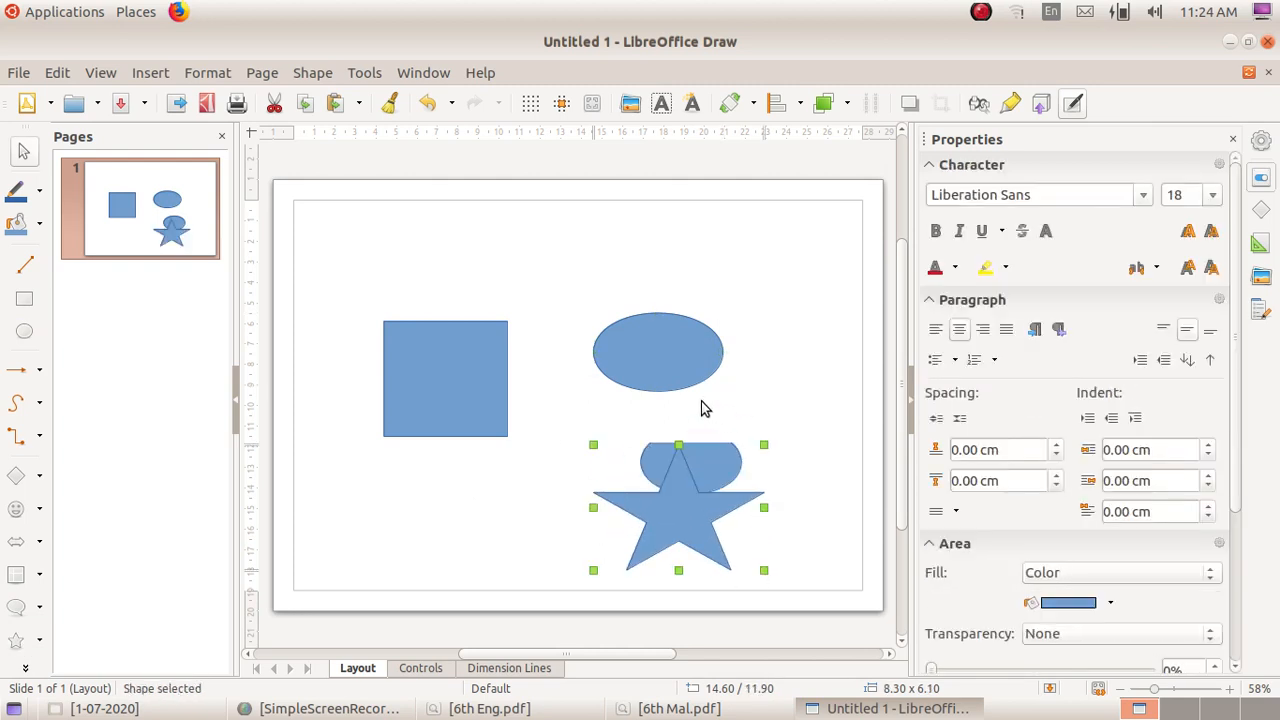
Step: Delete the star, both ellipses and the rectangle from the page
key(Delete)
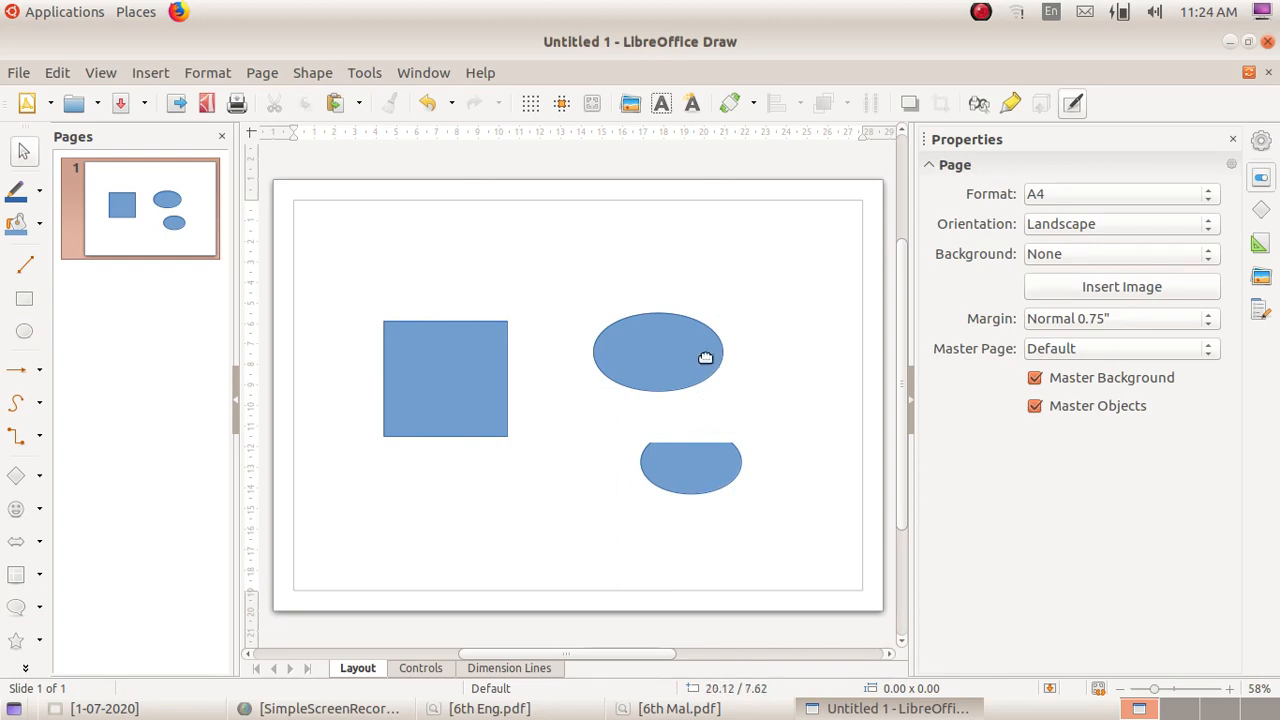
click(703, 357)
key(Delete)
click(698, 490)
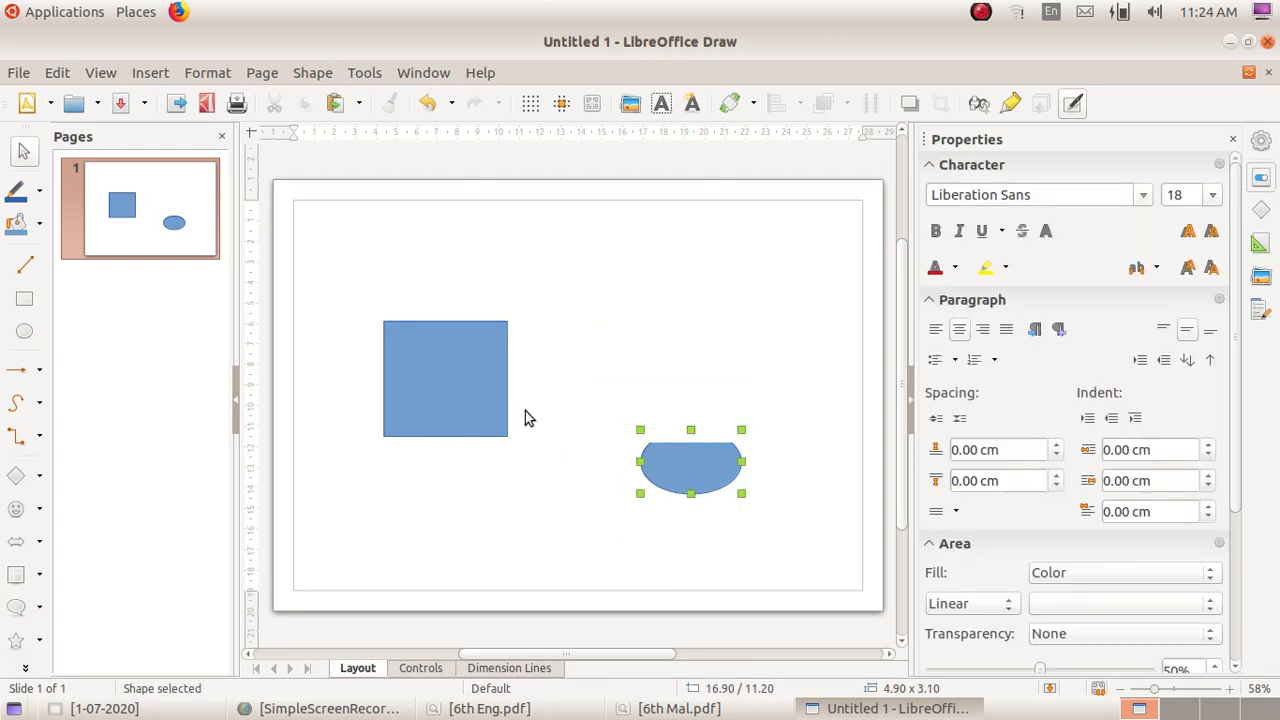
key(Delete)
click(480, 409)
key(Delete)
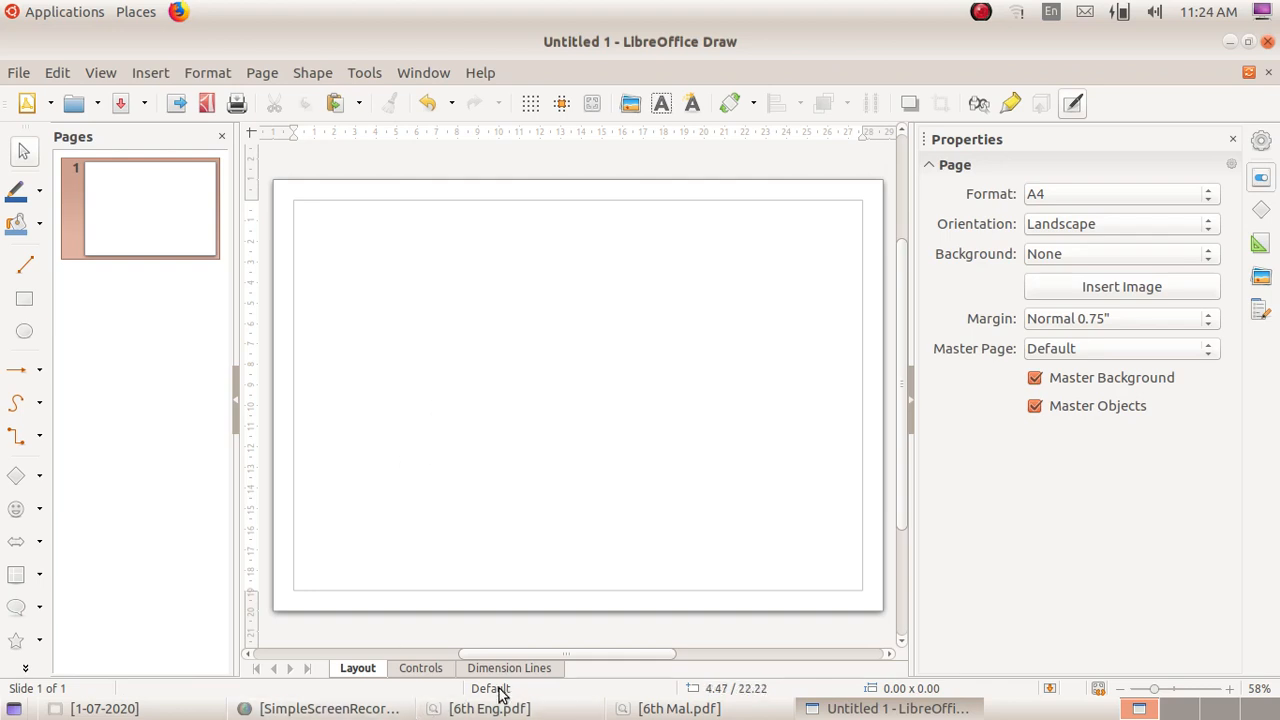
Step: Check the concept map in 6th Eng.pdf, and draw an ellipse about 6.6 × 5.3 cm at the upper middle of the drawing page
click(540, 709)
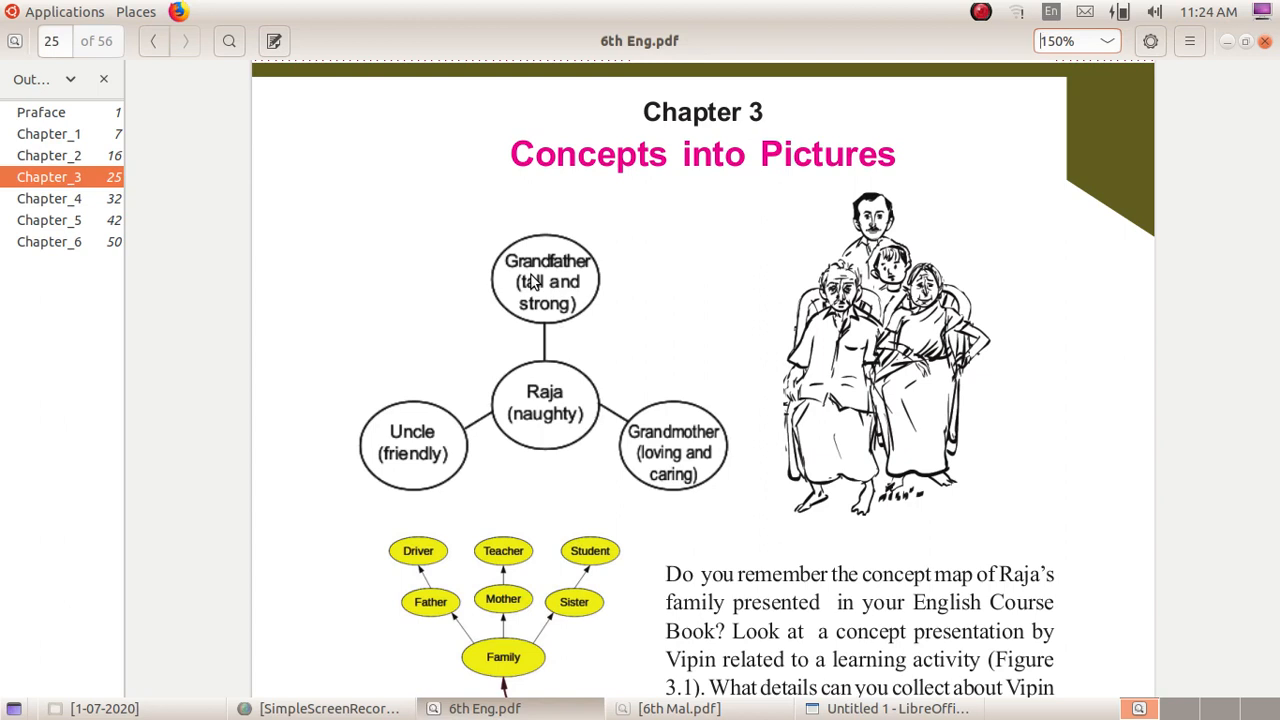
click(490, 709)
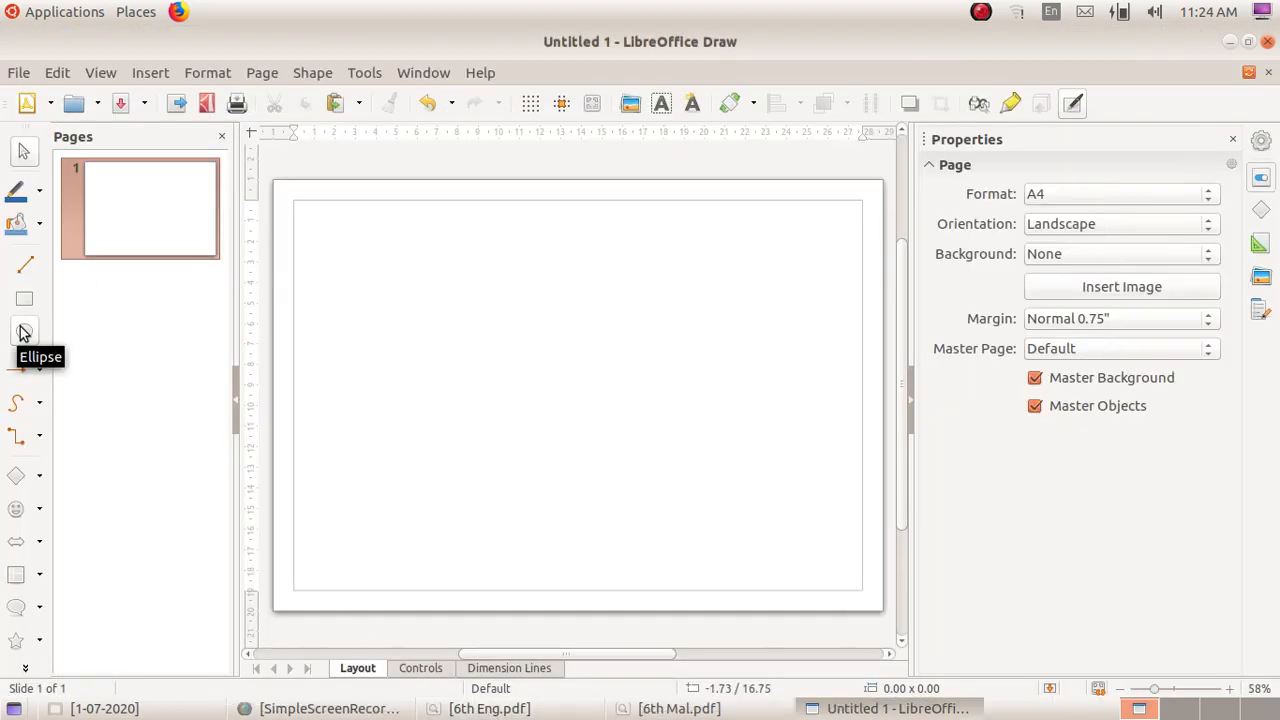
click(24, 333)
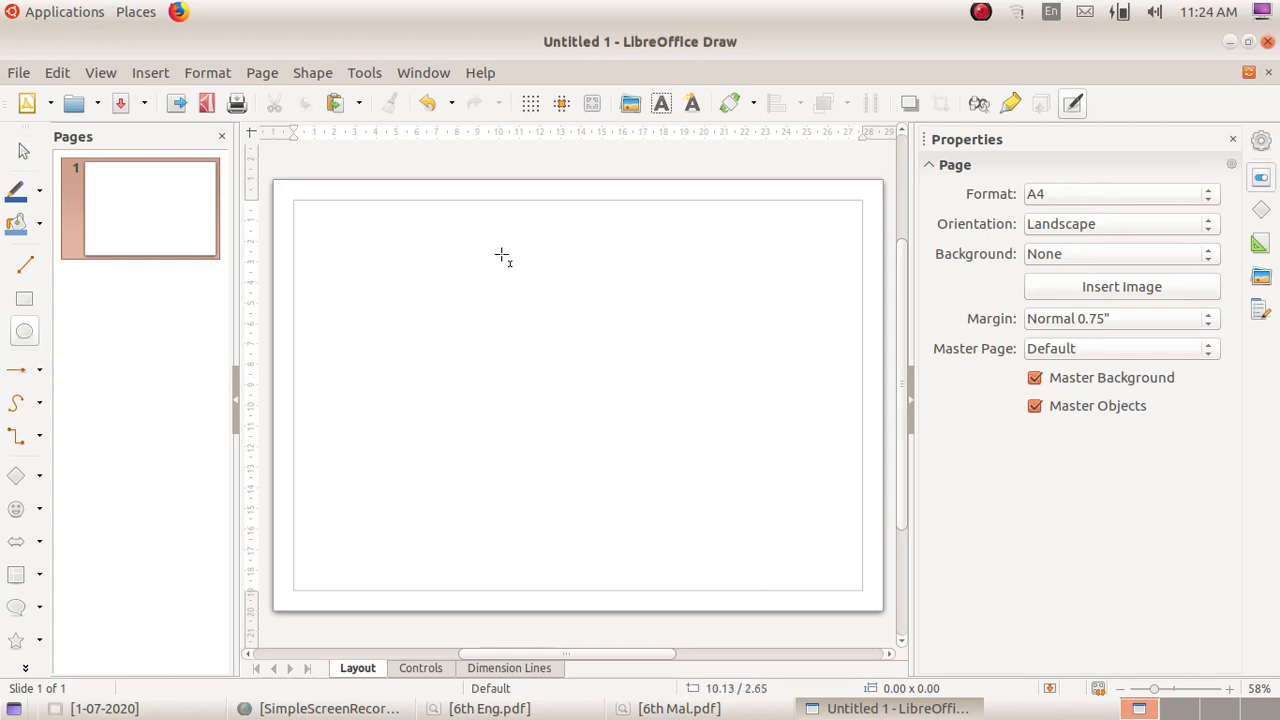
mouse_move(499, 251)
mouse_down()
mouse_move(522, 292)
mouse_move(660, 379)
mouse_move(627, 354)
mouse_up()
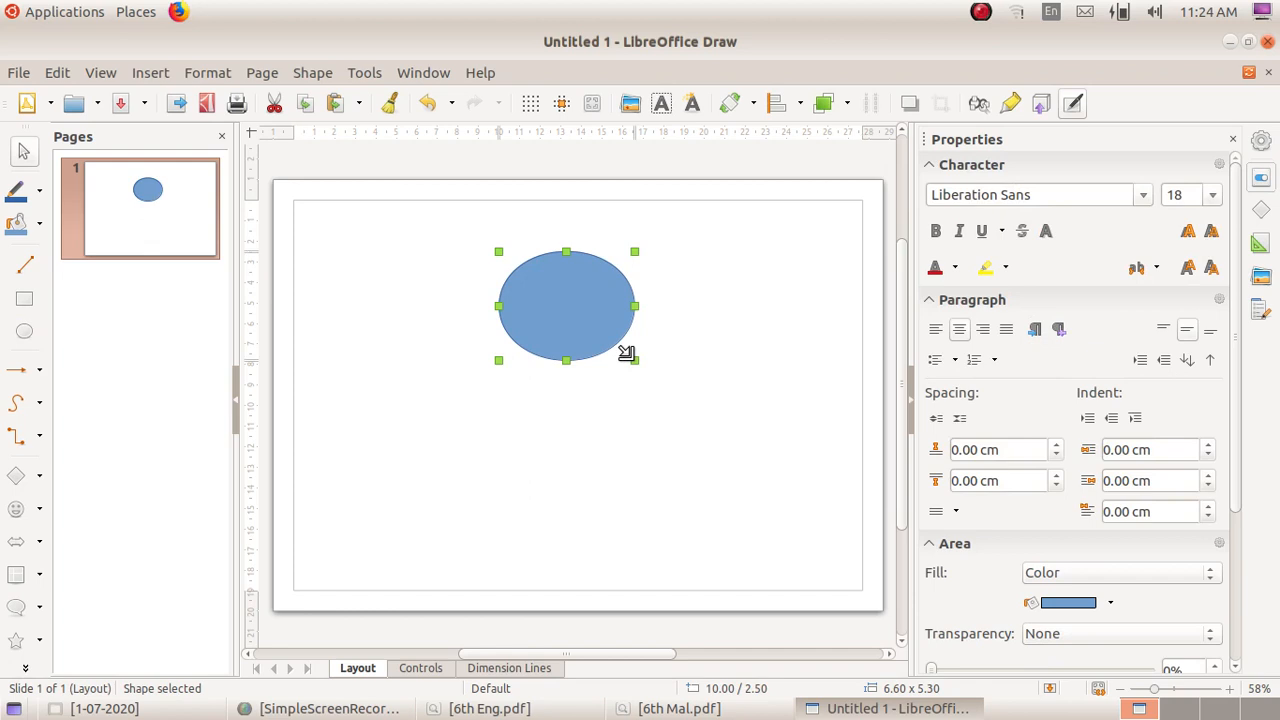
drag(589, 307, 582, 283)
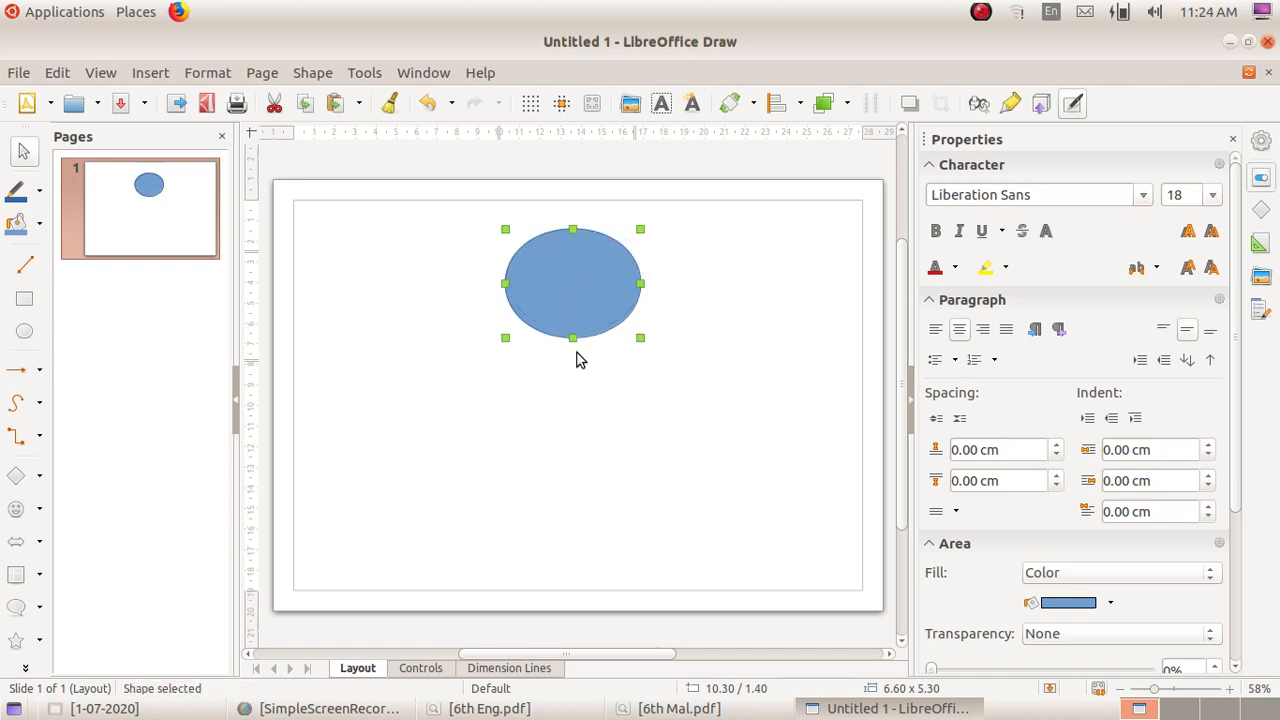
click(576, 412)
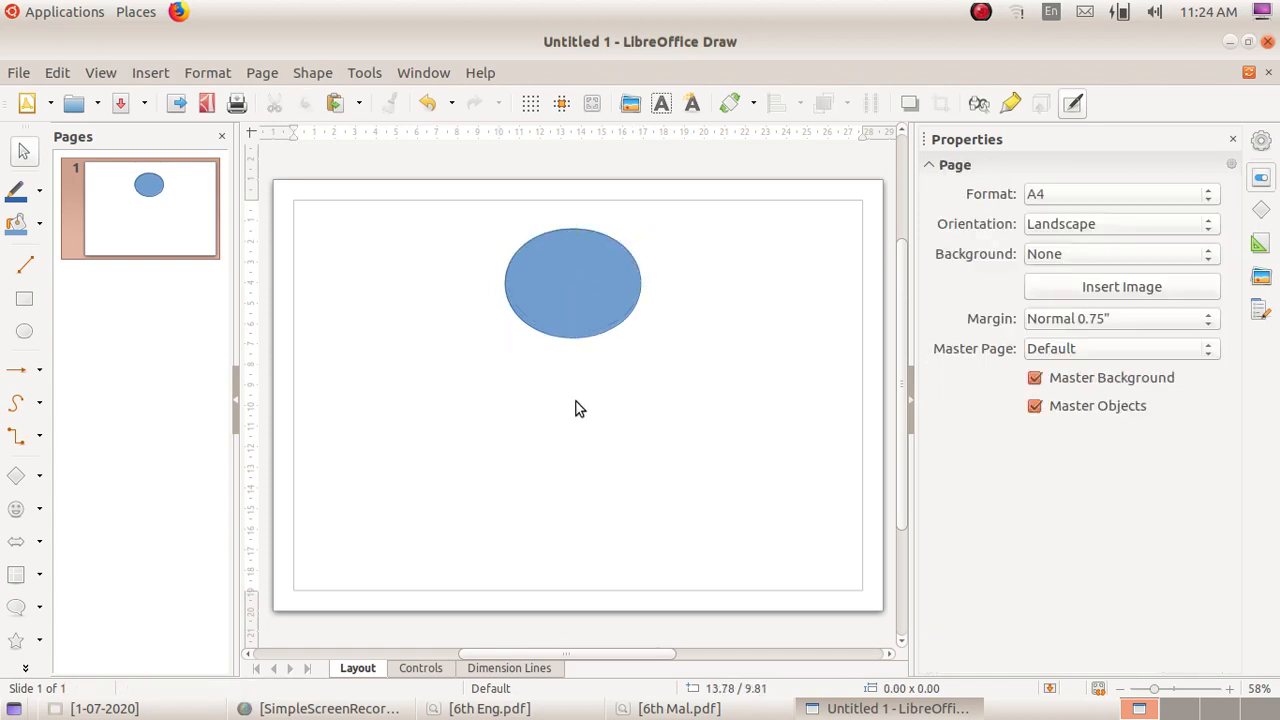
Step: Try dark brown and gold fills on the ellipse, and set its fill colour to yellow
click(573, 294)
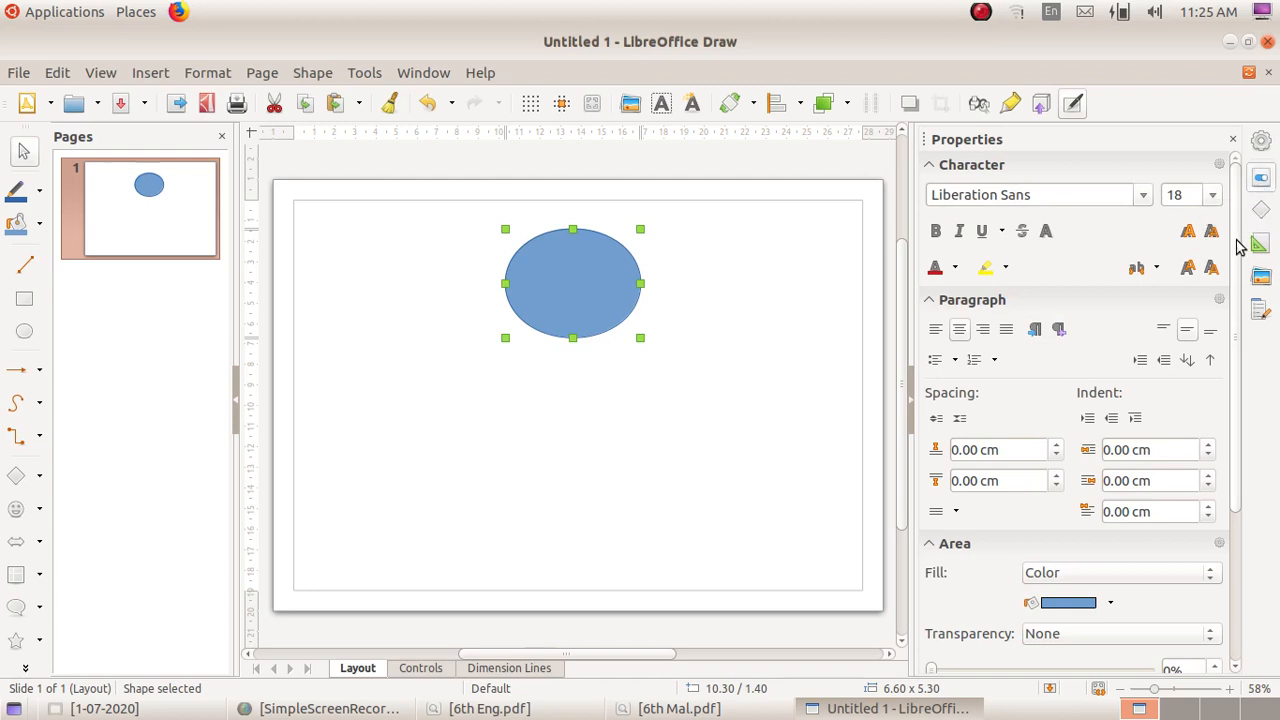
drag(1236, 245, 1229, 420)
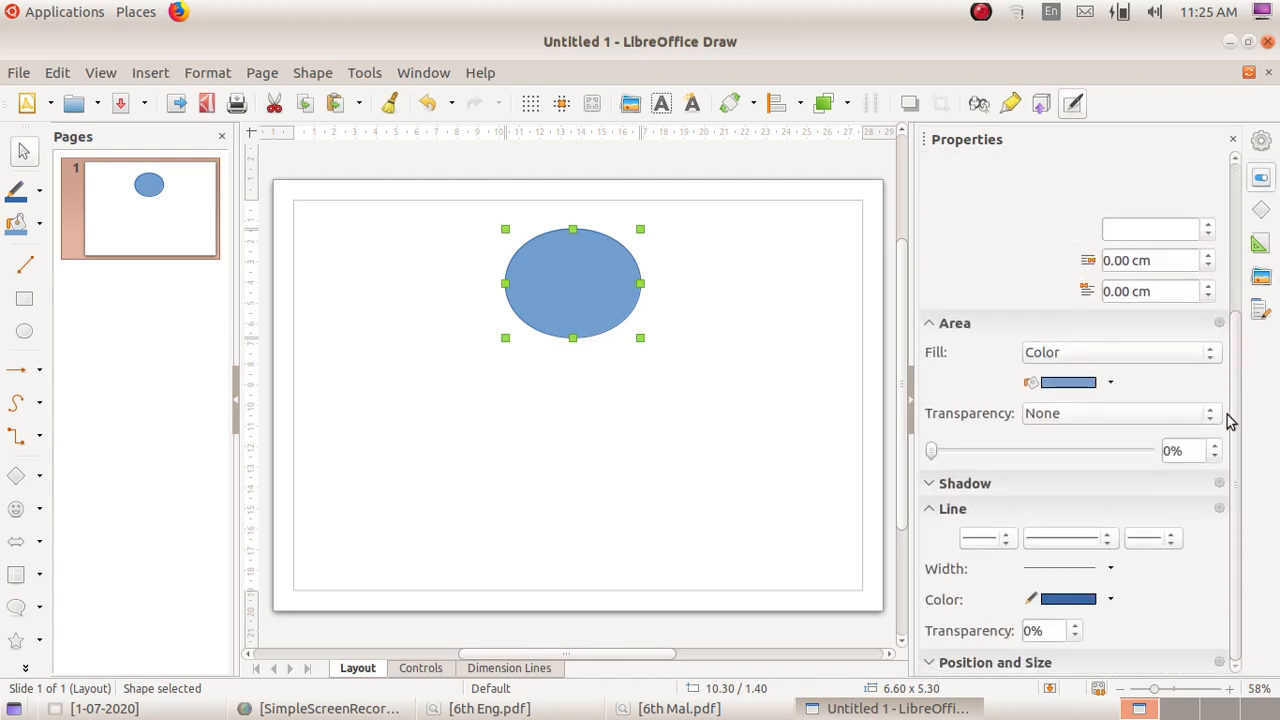
click(1109, 384)
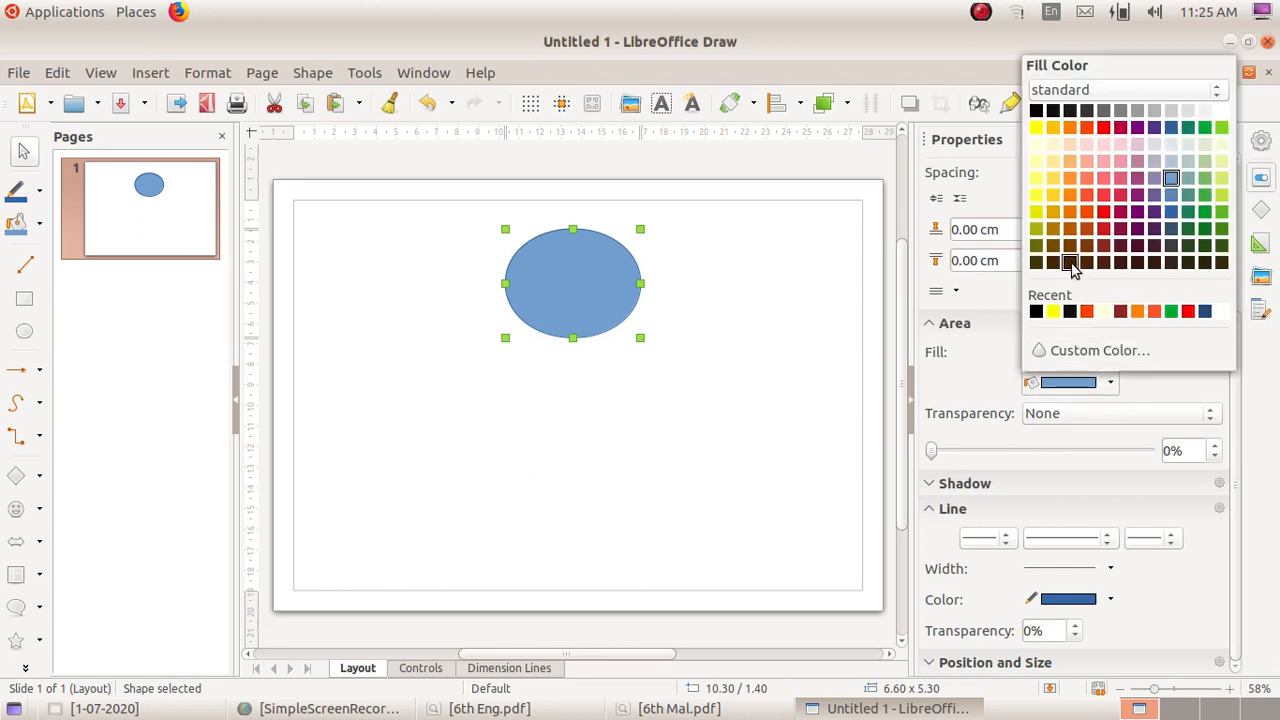
click(1073, 269)
click(1109, 384)
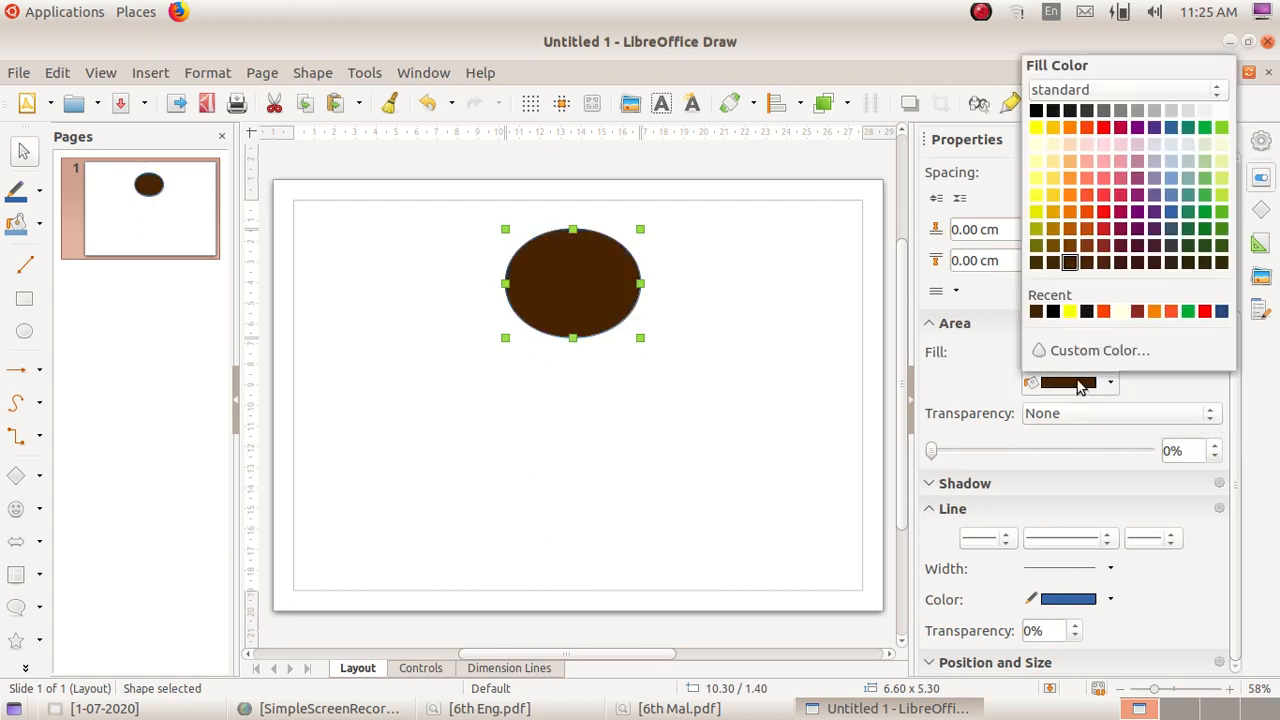
click(1053, 128)
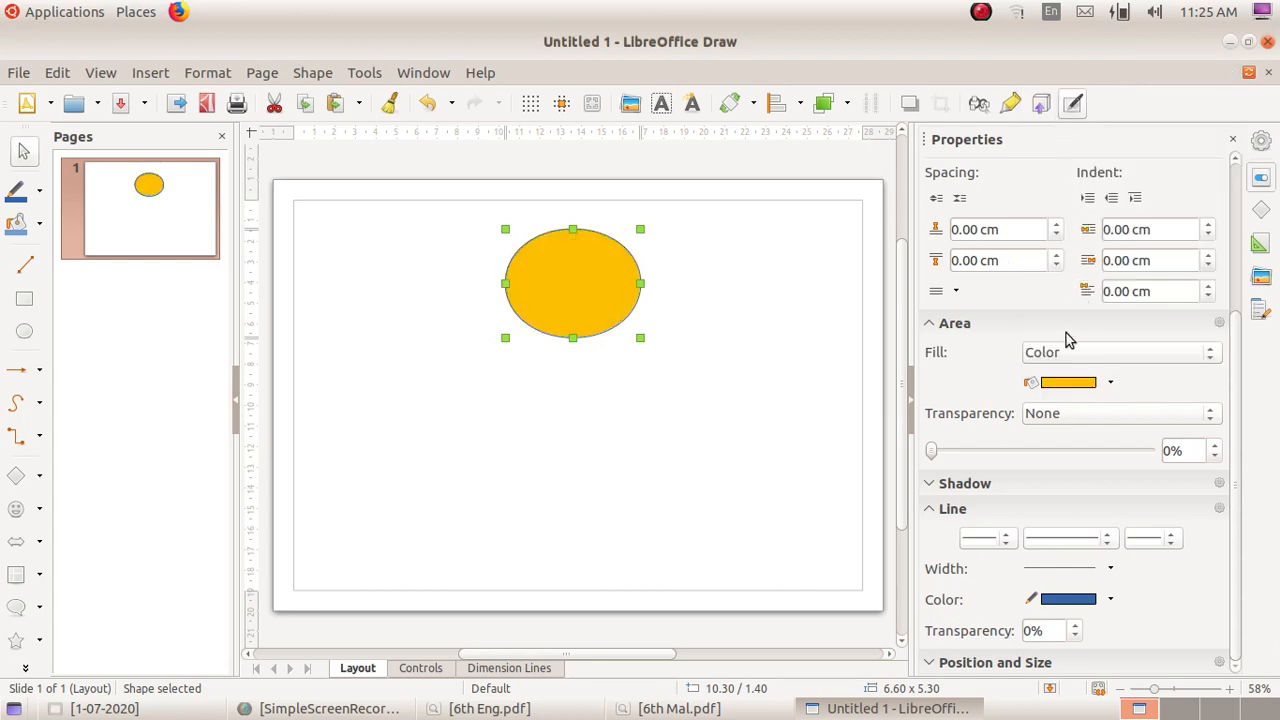
click(1109, 383)
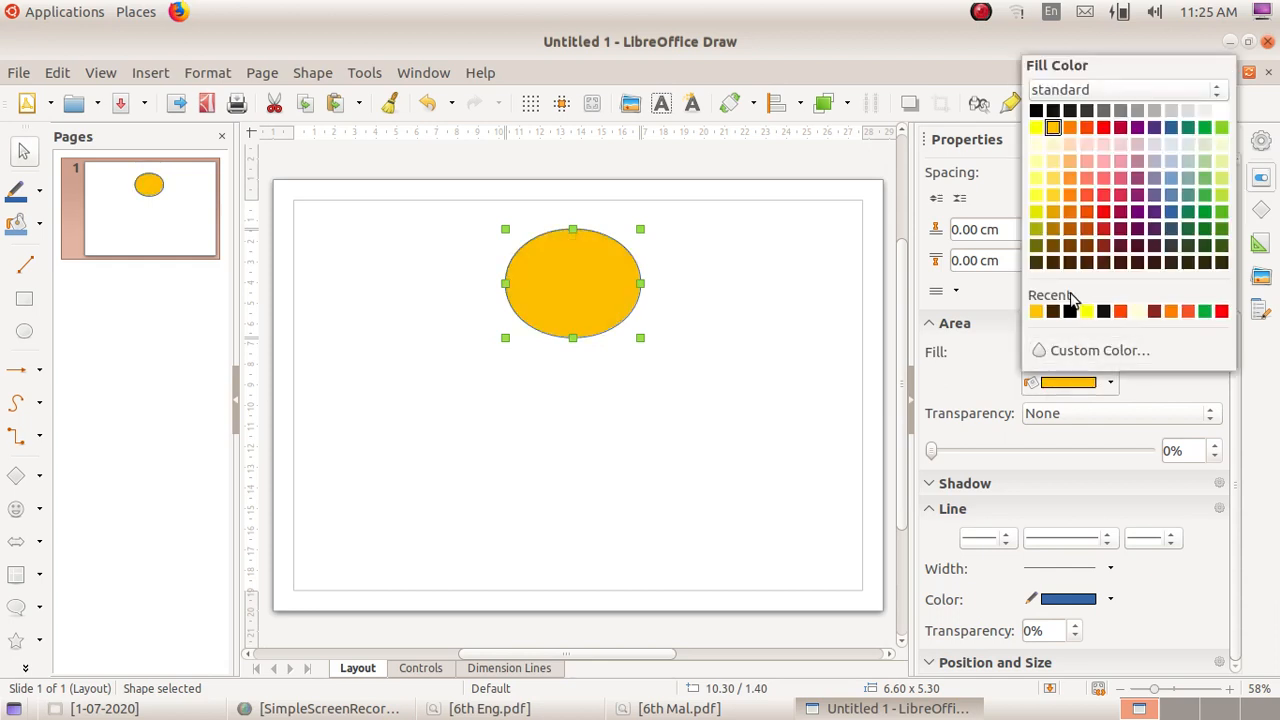
click(1036, 128)
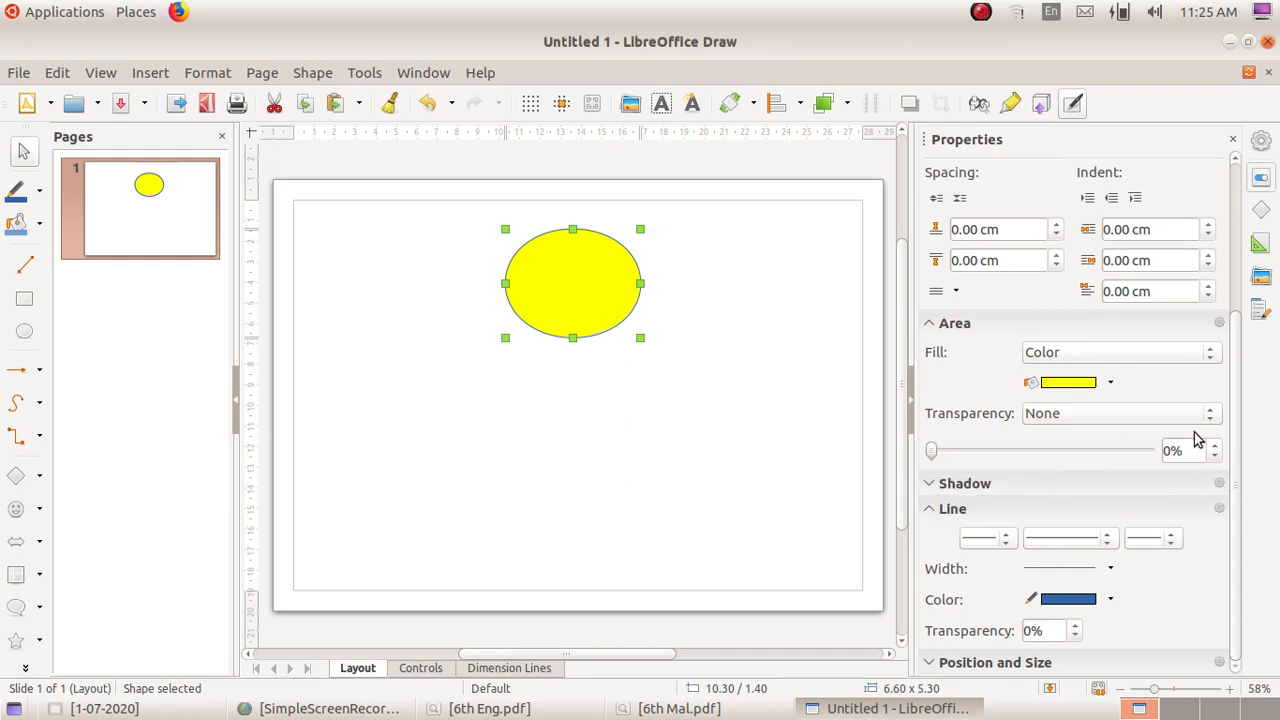
Step: Try the Ultrafine Dashed line style on the ellipse's outline, and set it back to Continuous
click(1008, 540)
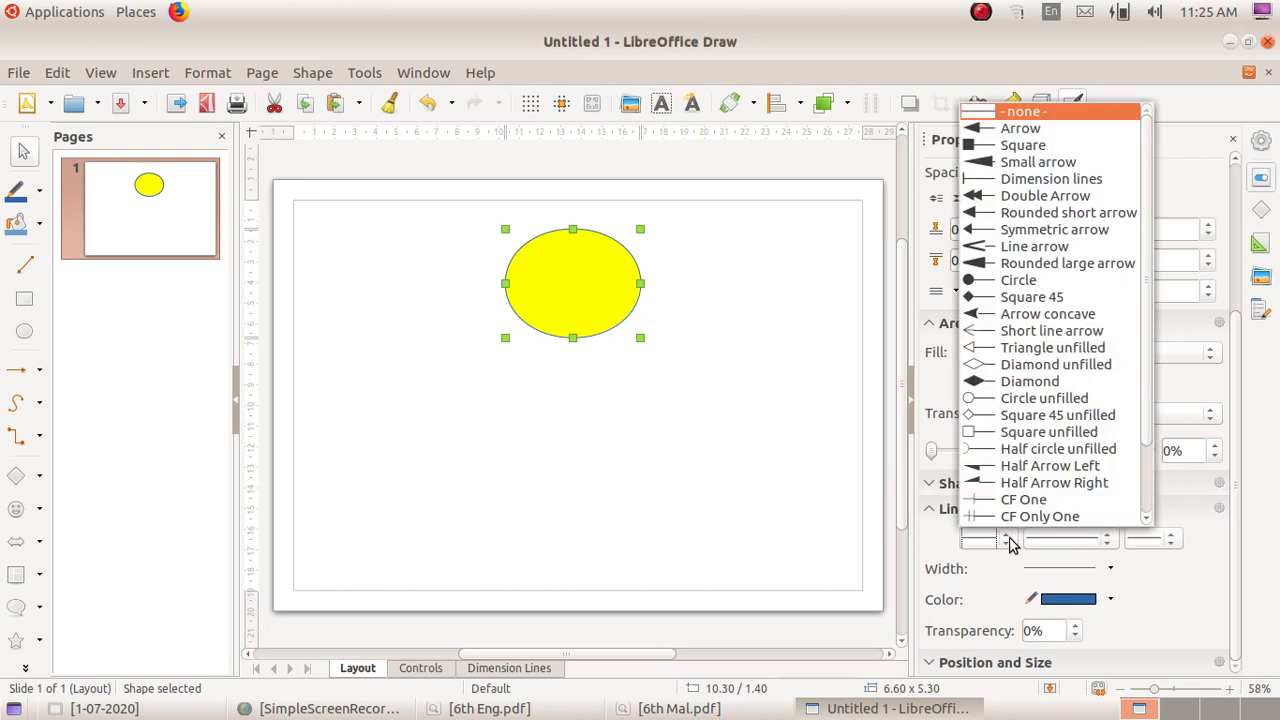
click(1007, 541)
click(1106, 540)
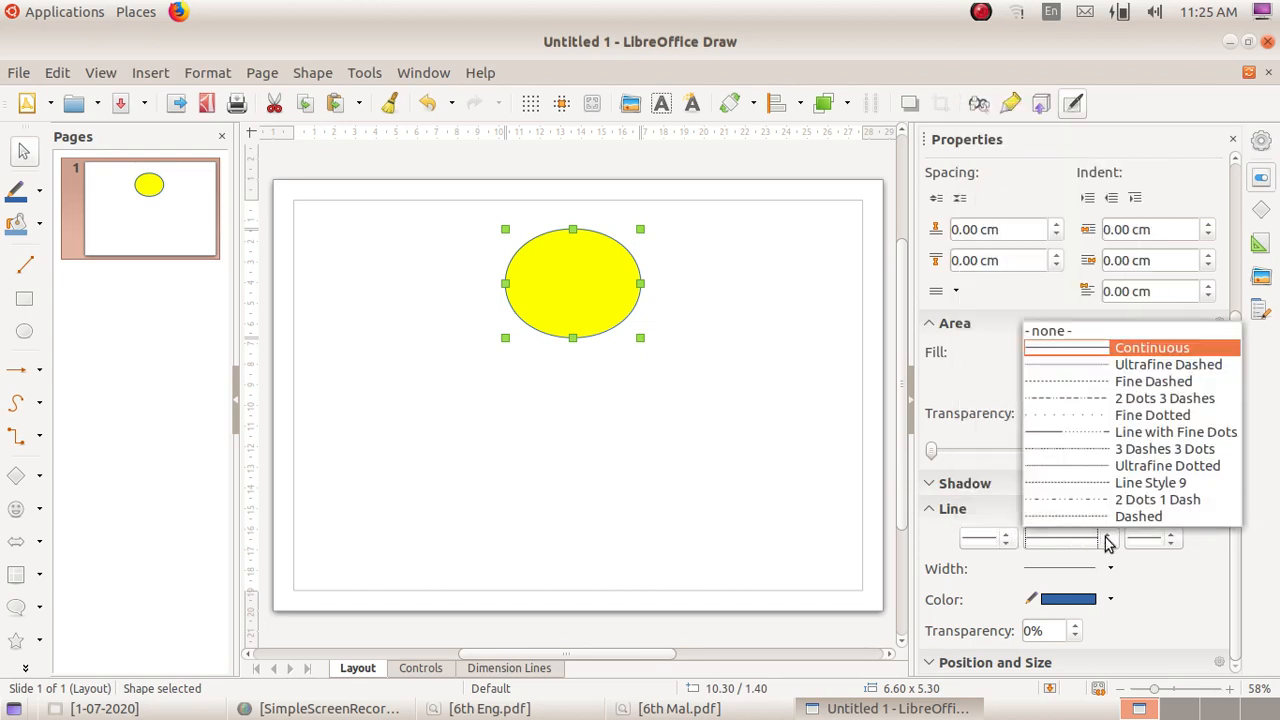
click(1098, 366)
click(1100, 540)
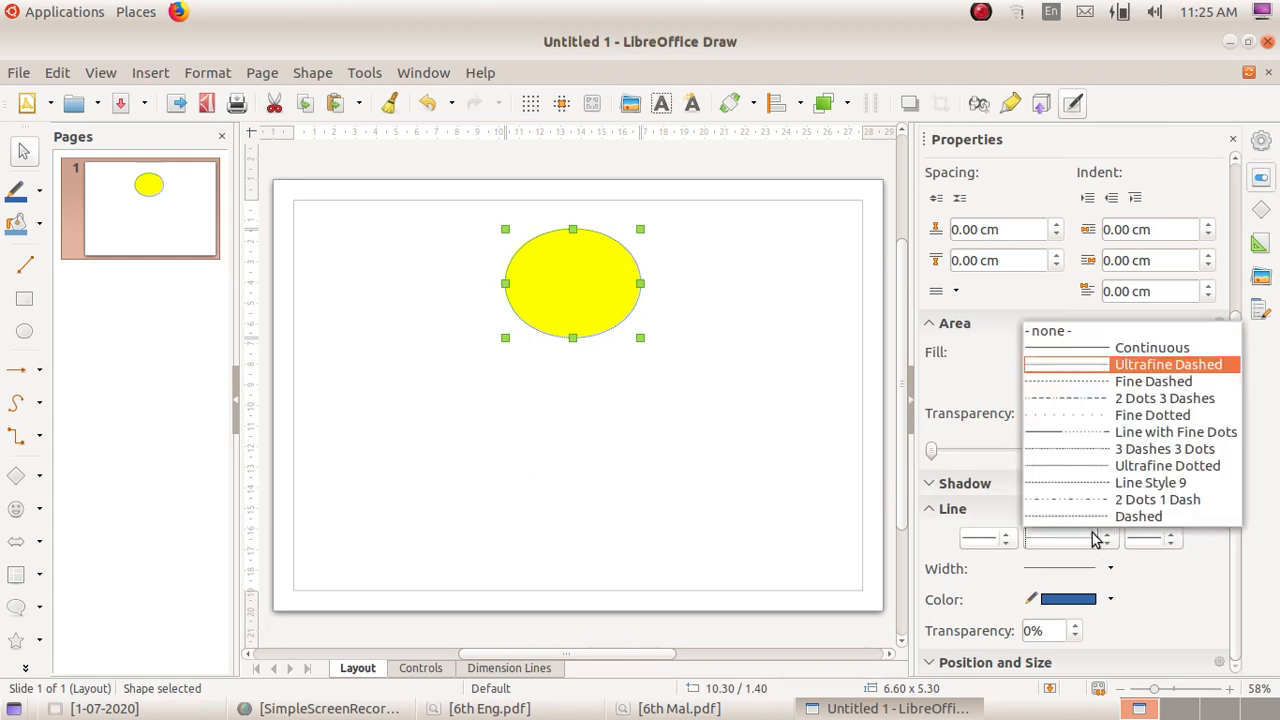
click(1098, 350)
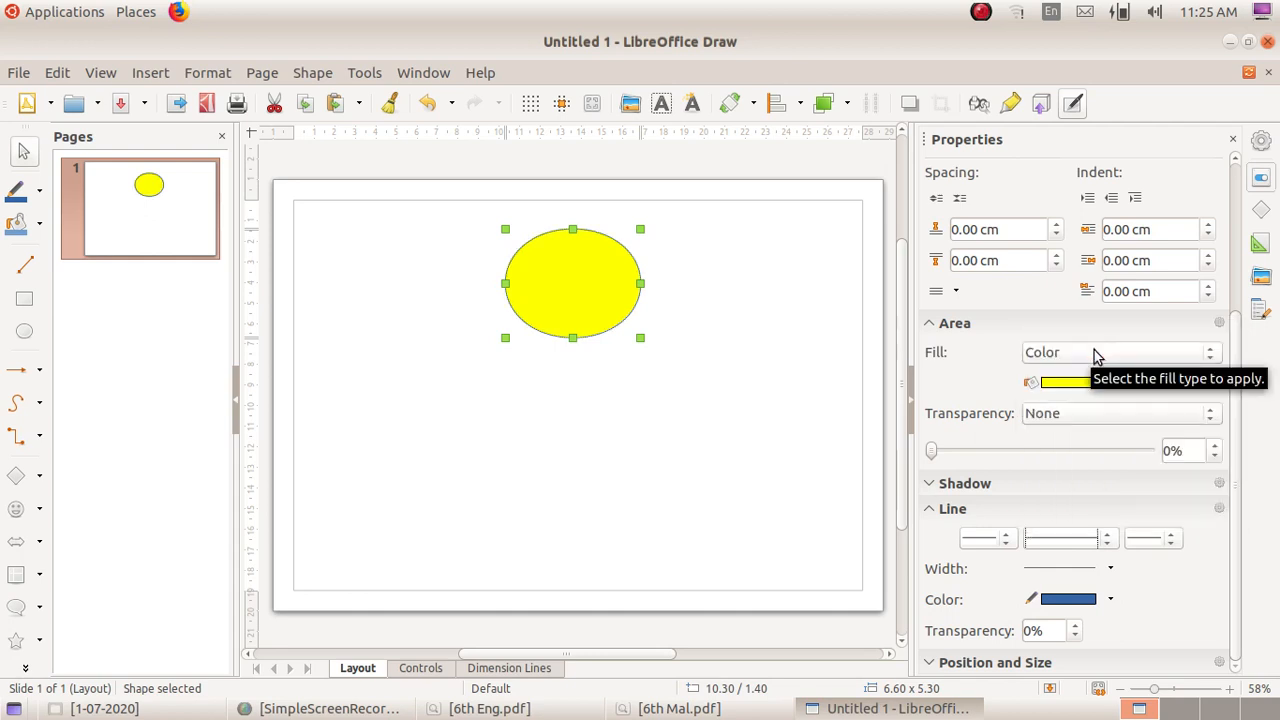
Step: Try outline widths of 0.8 pt and 4.5 pt on the ellipse, and set the width to 1.0 pt
click(1110, 570)
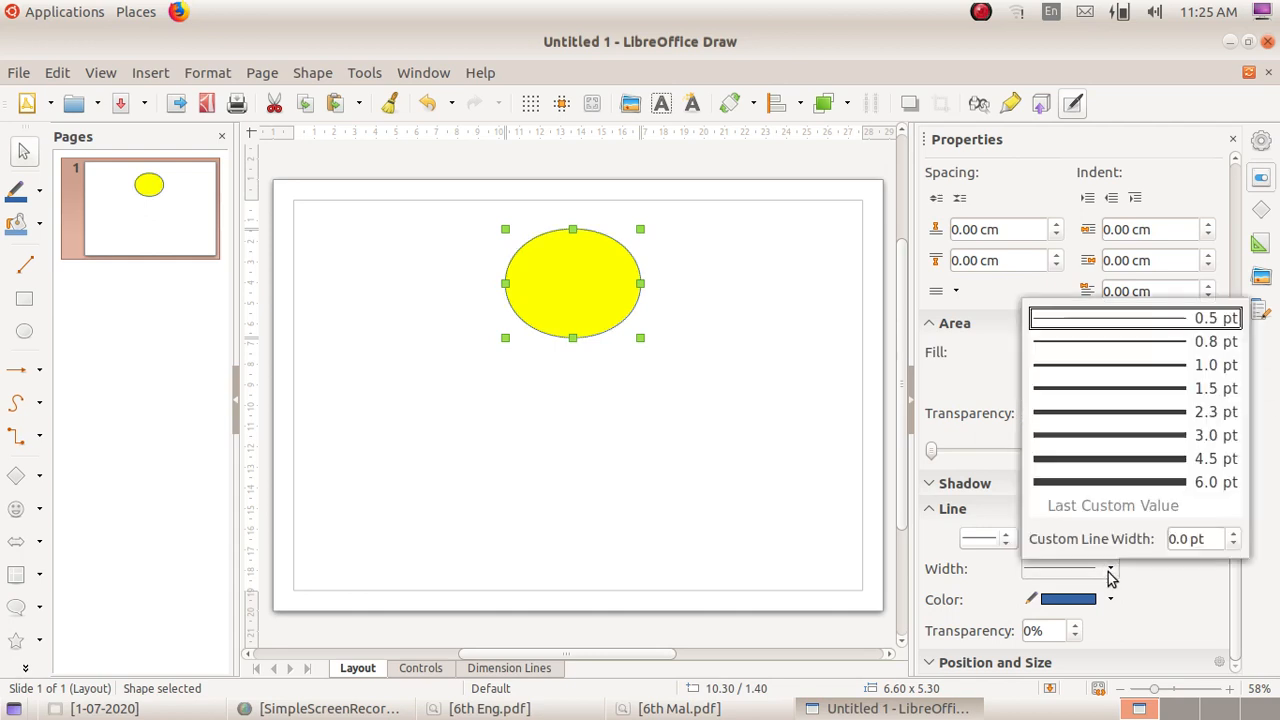
click(1094, 344)
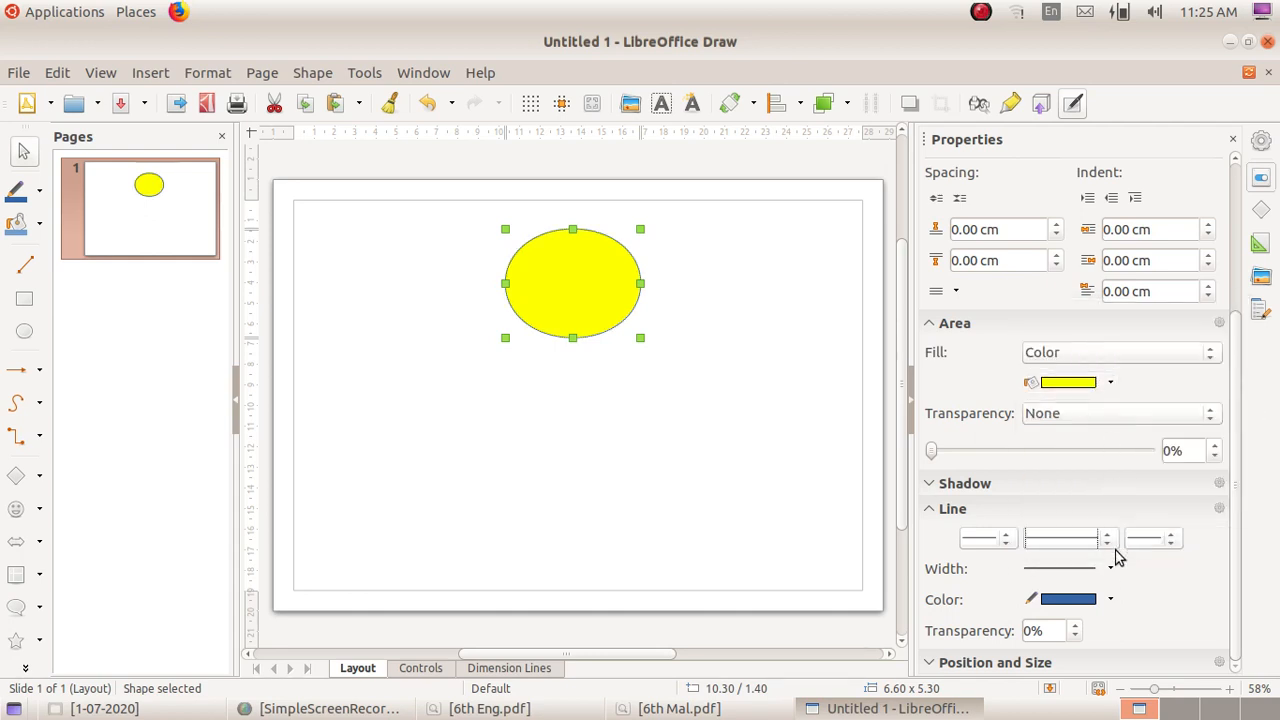
click(1090, 568)
click(1104, 468)
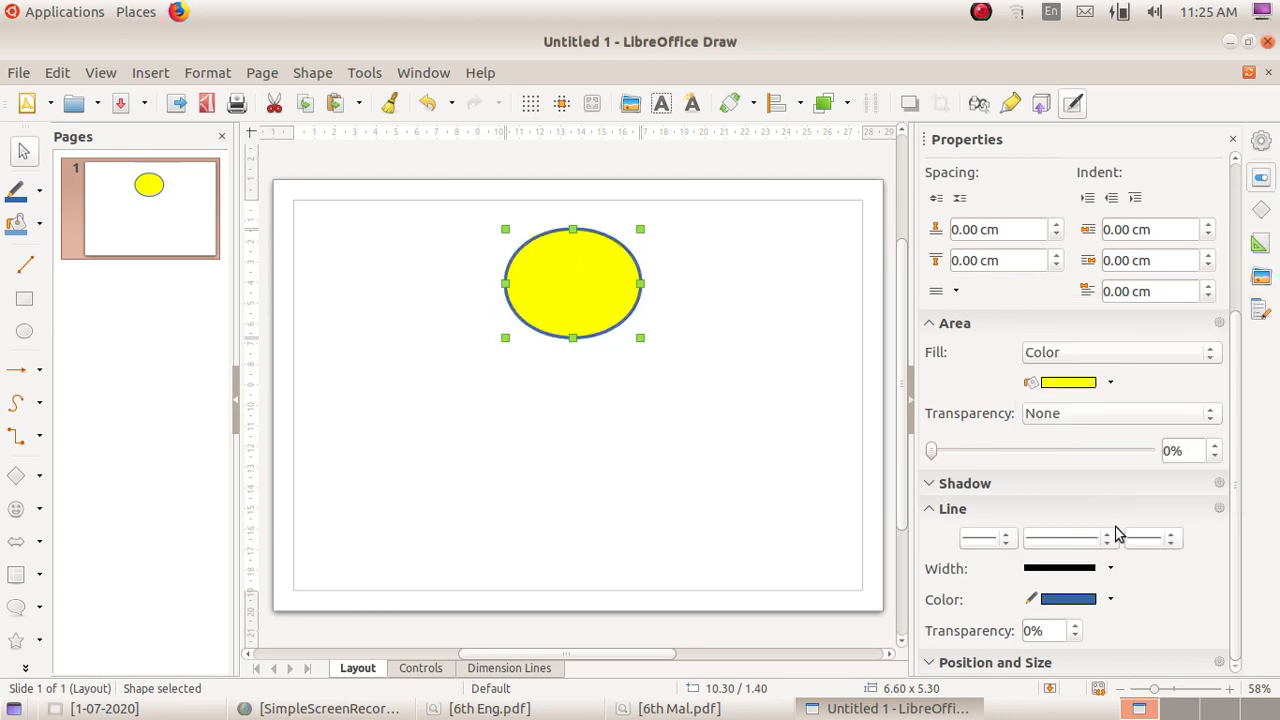
click(1108, 568)
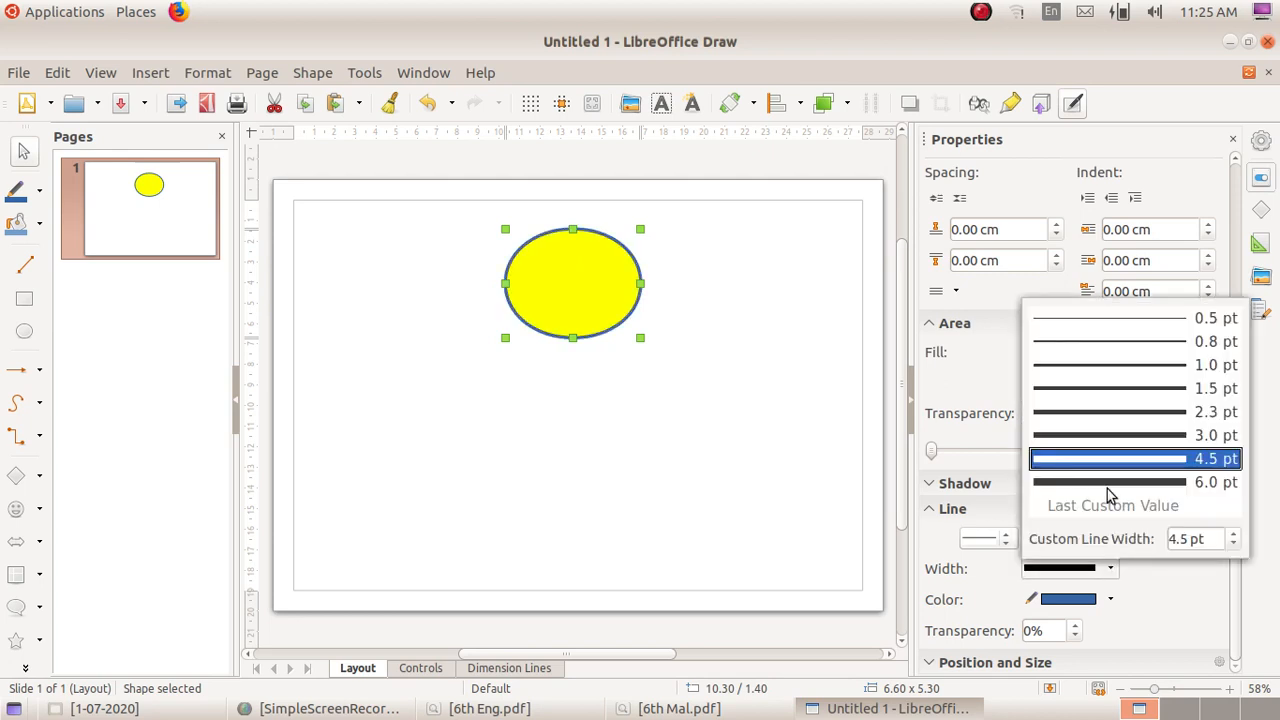
click(1108, 365)
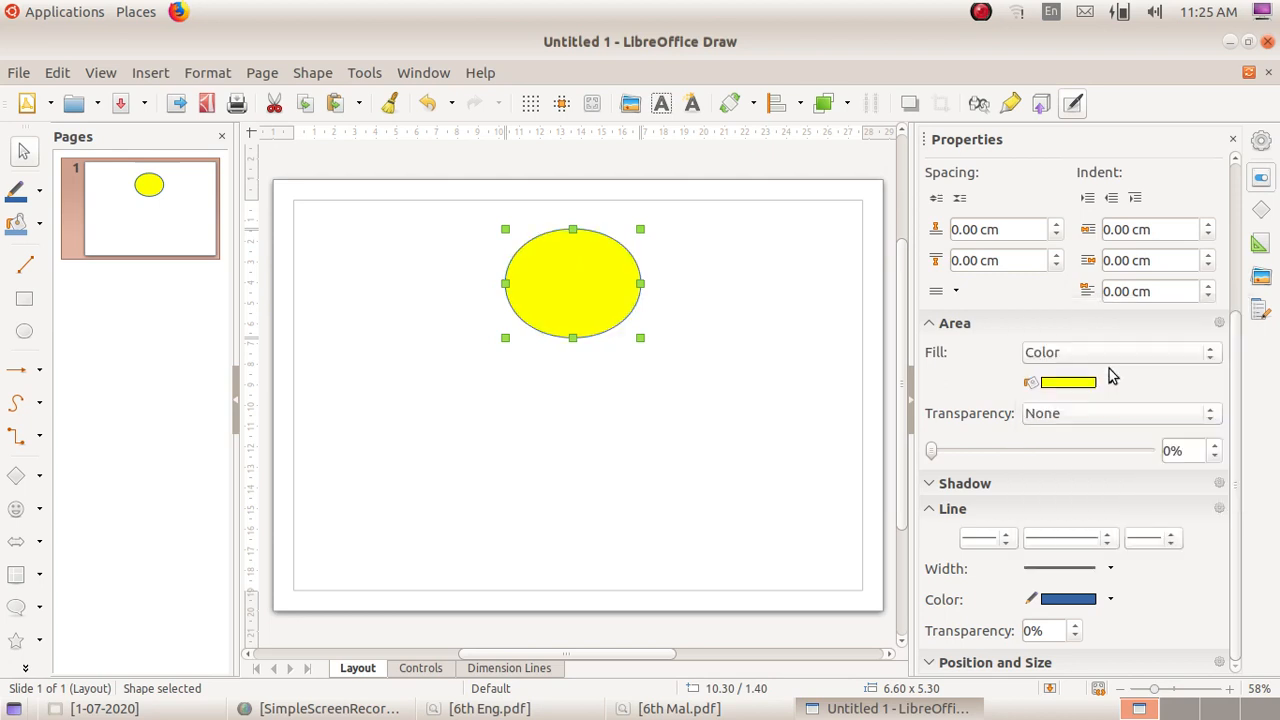
Step: Try a pale pink outline on the ellipse, and set its line colour to Brick
click(1110, 602)
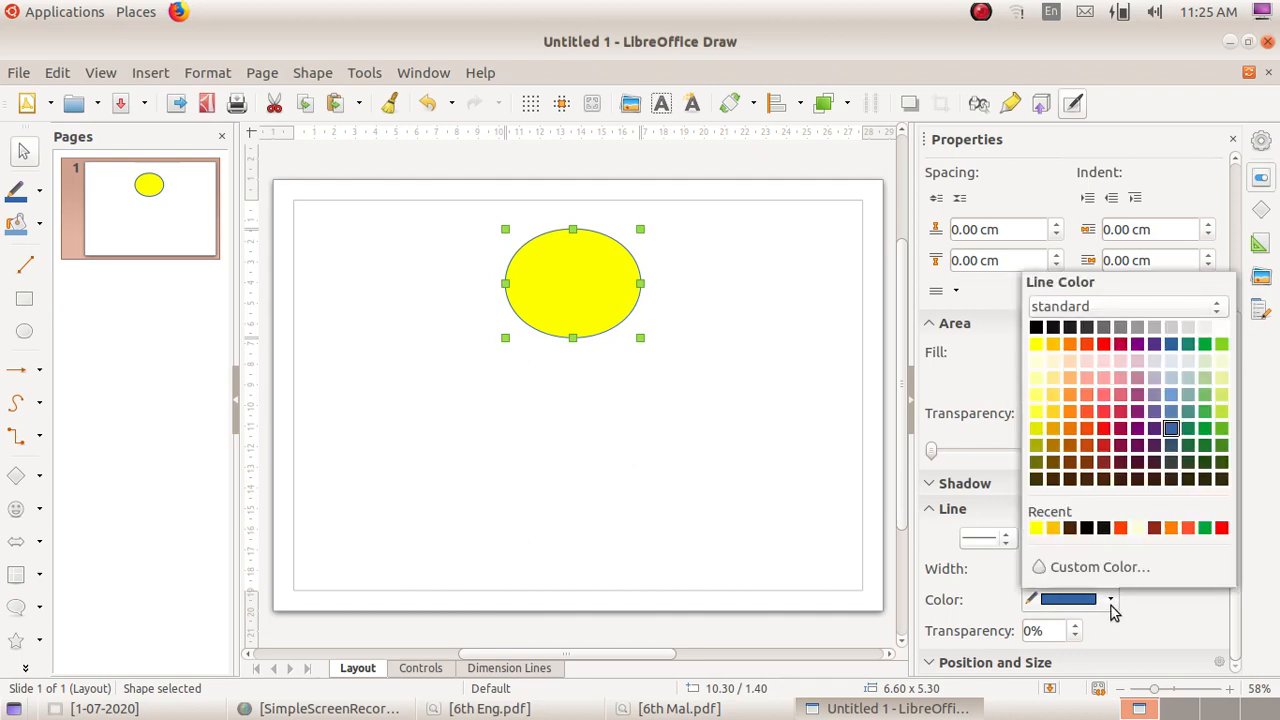
click(1103, 362)
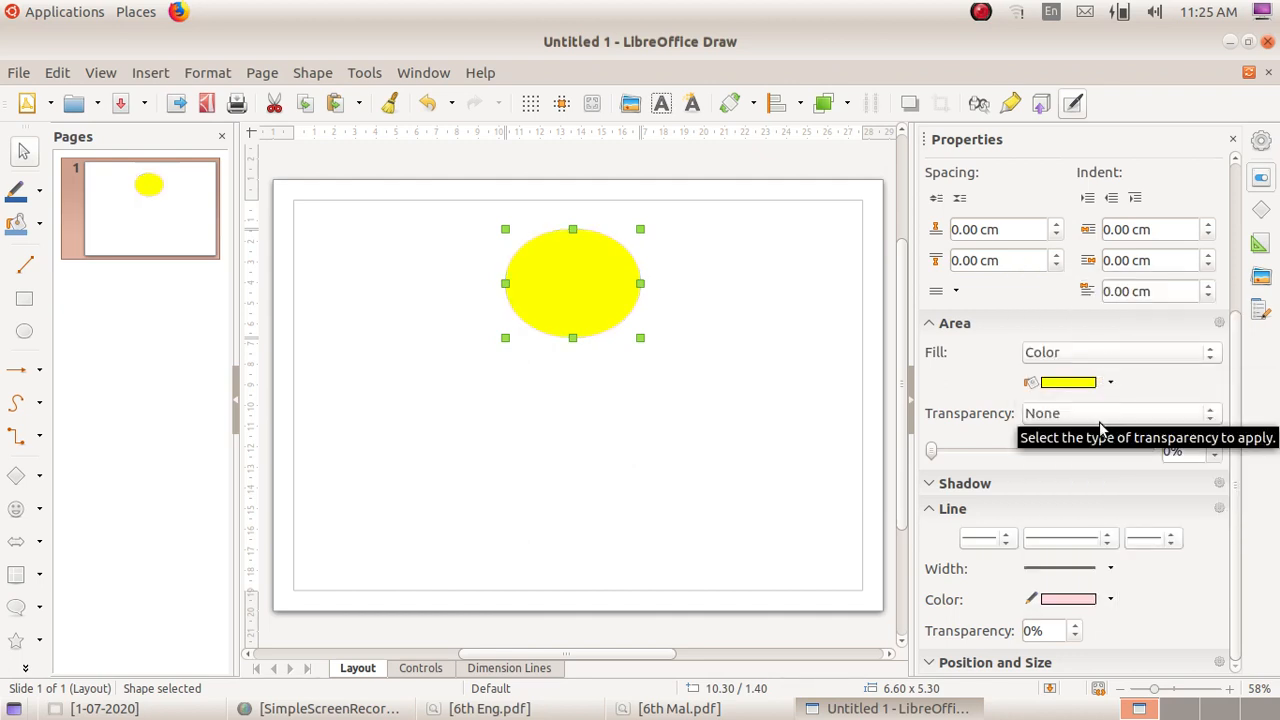
click(1110, 599)
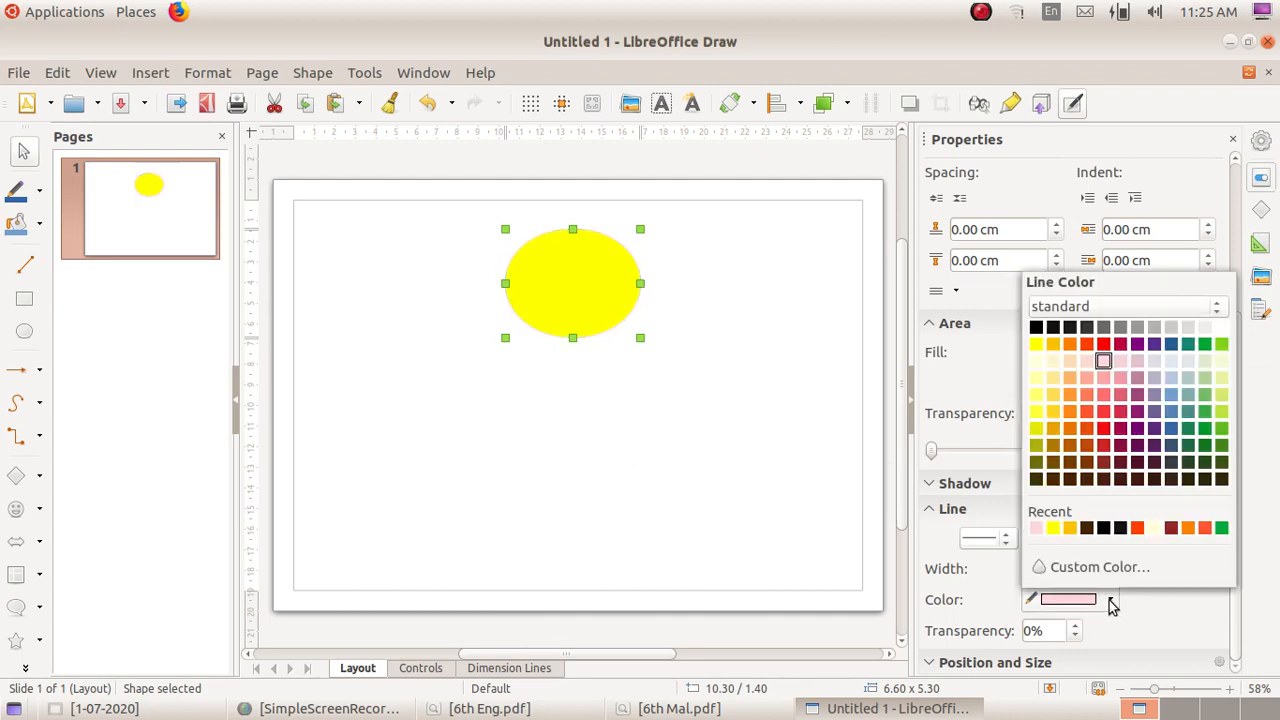
click(1087, 345)
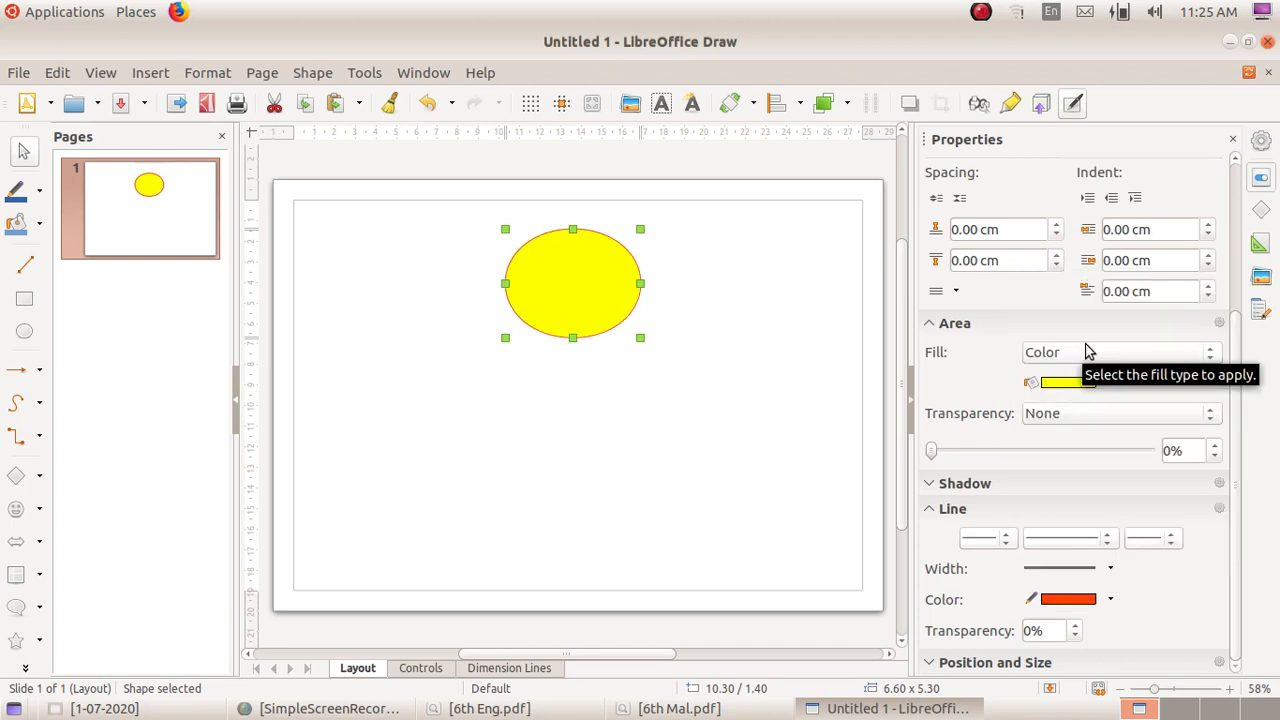
Step: Check the concept map in 6th Eng.pdf, and place a copy of the yellow ellipse below the original on the drawing page
click(527, 708)
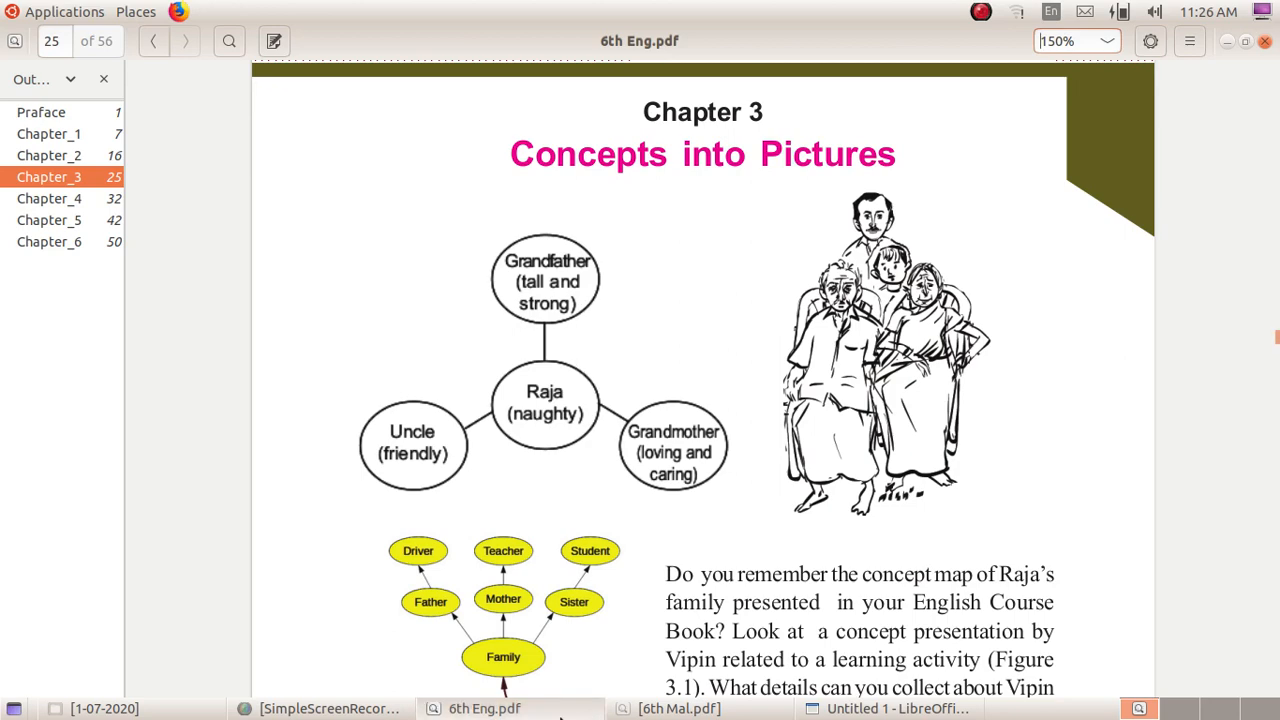
click(897, 708)
click(779, 412)
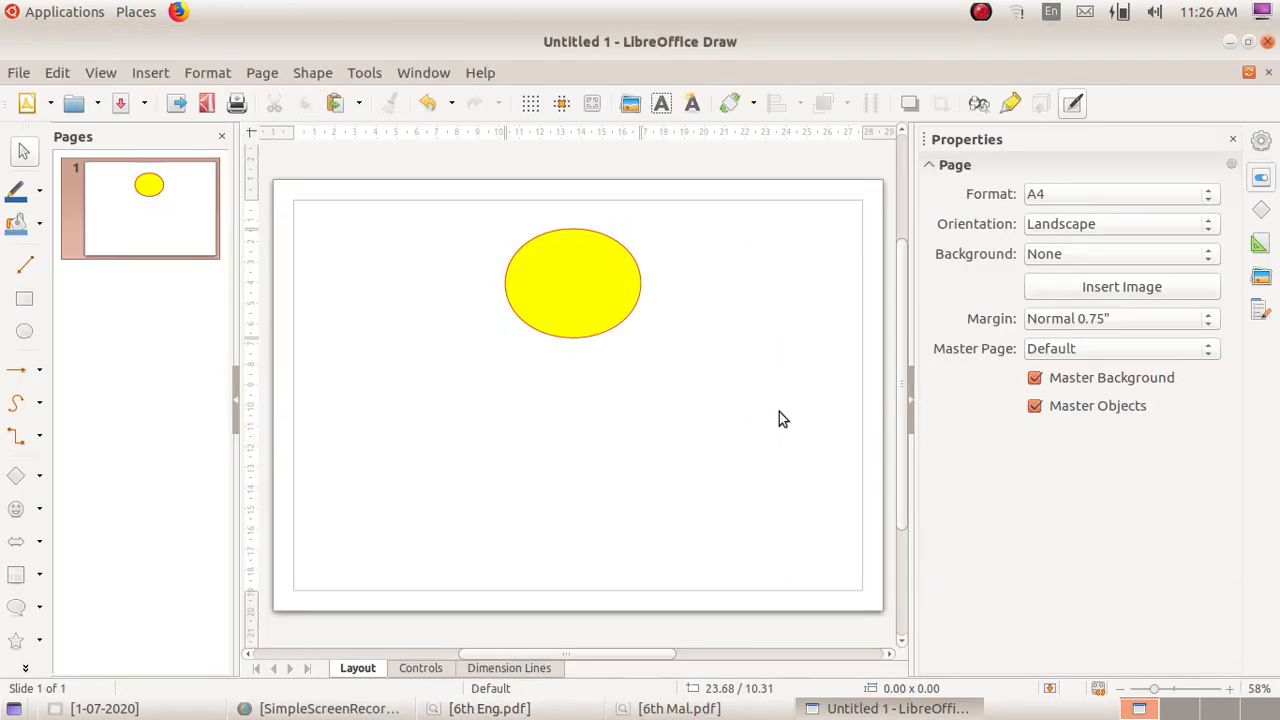
click(587, 296)
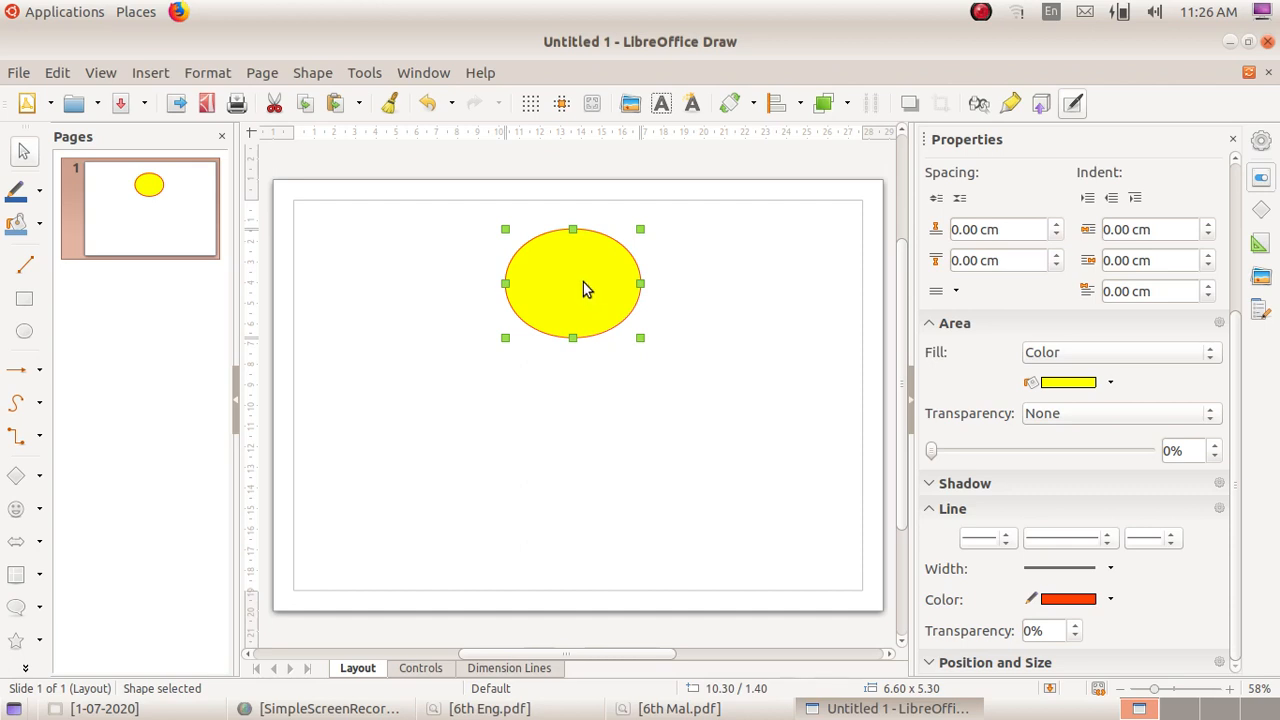
drag(583, 282, 577, 443)
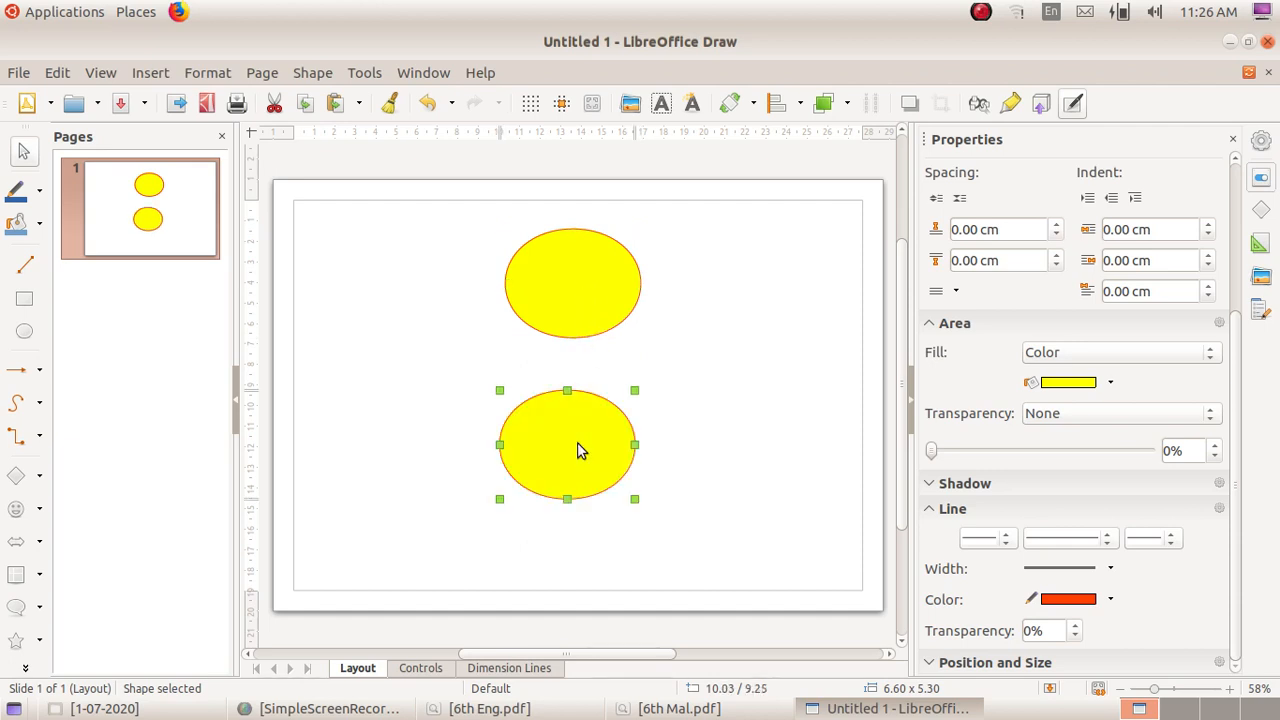
Step: Line up the middle ellipse under the upper one, and place copies of it at the page's lower right and lower left
click(597, 308)
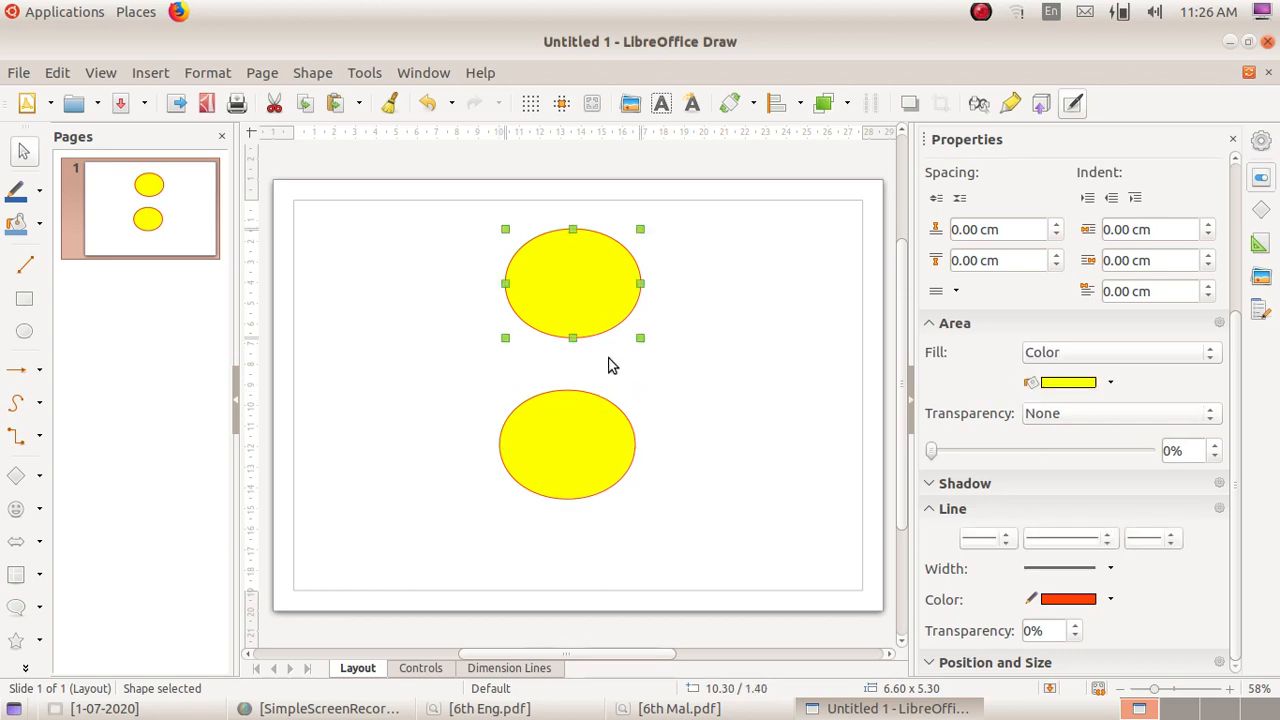
click(588, 450)
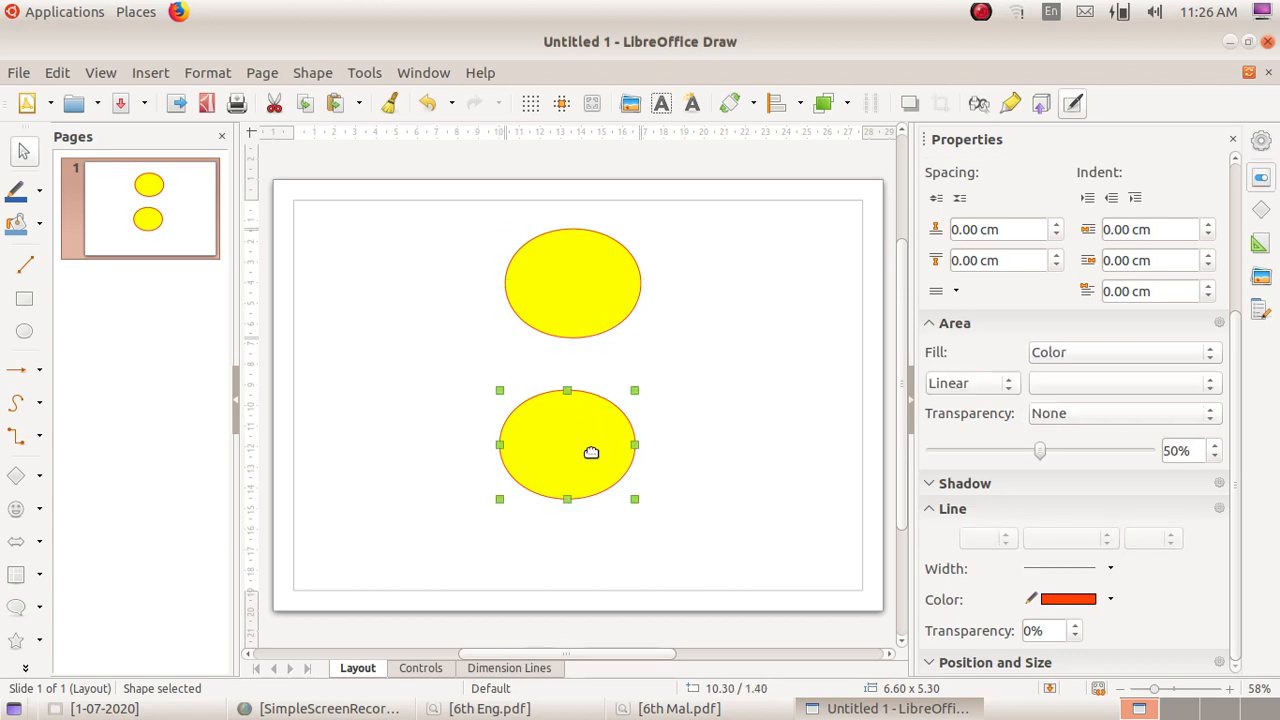
drag(590, 443, 758, 510)
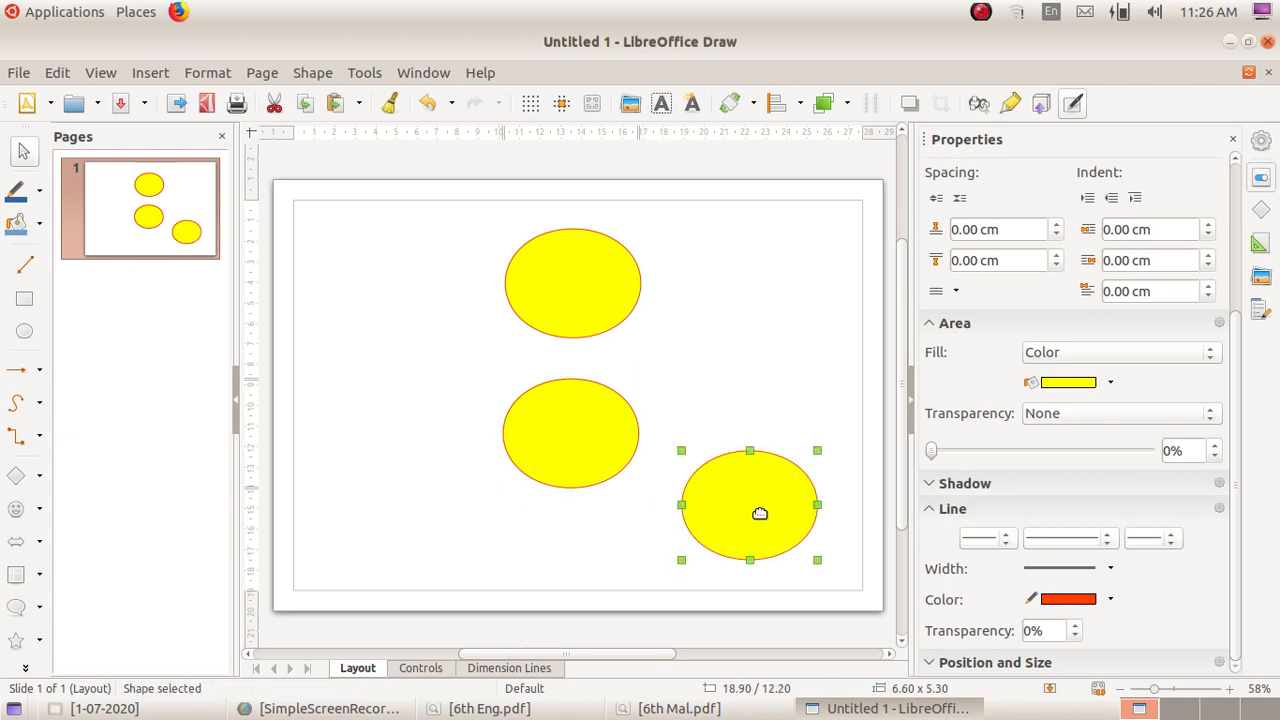
drag(760, 517, 408, 515)
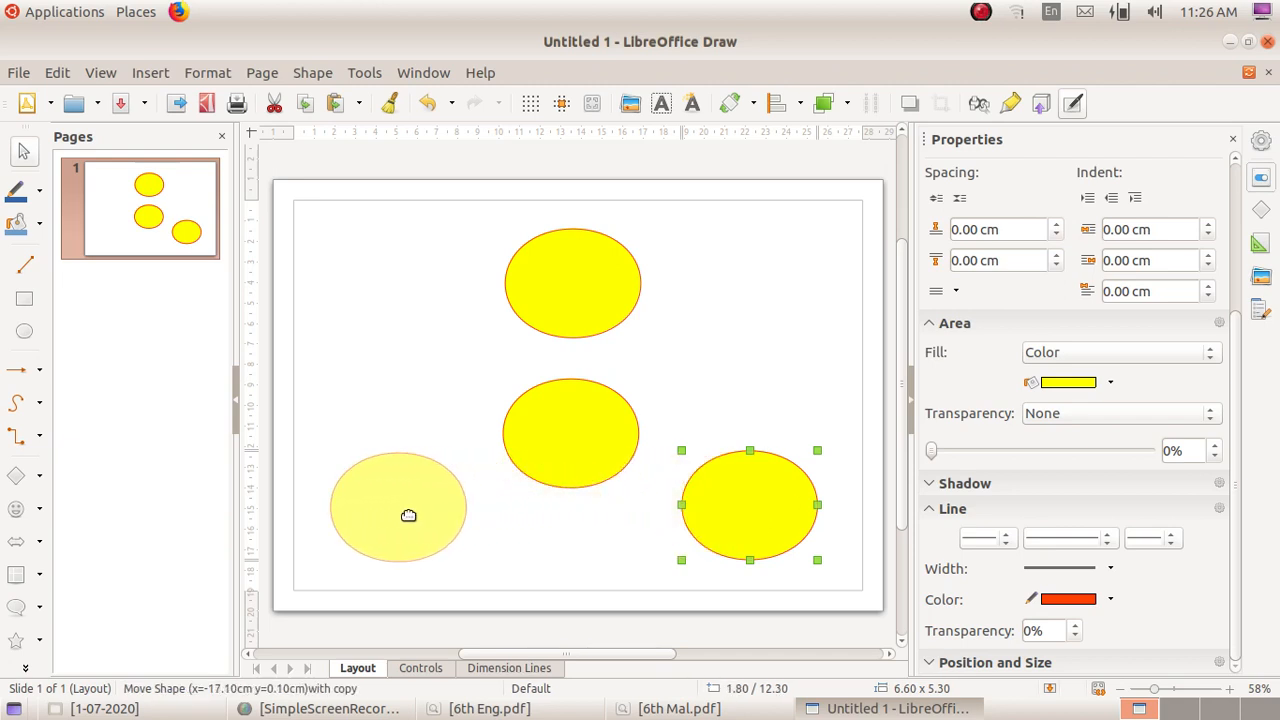
drag(408, 515, 410, 514)
click(443, 372)
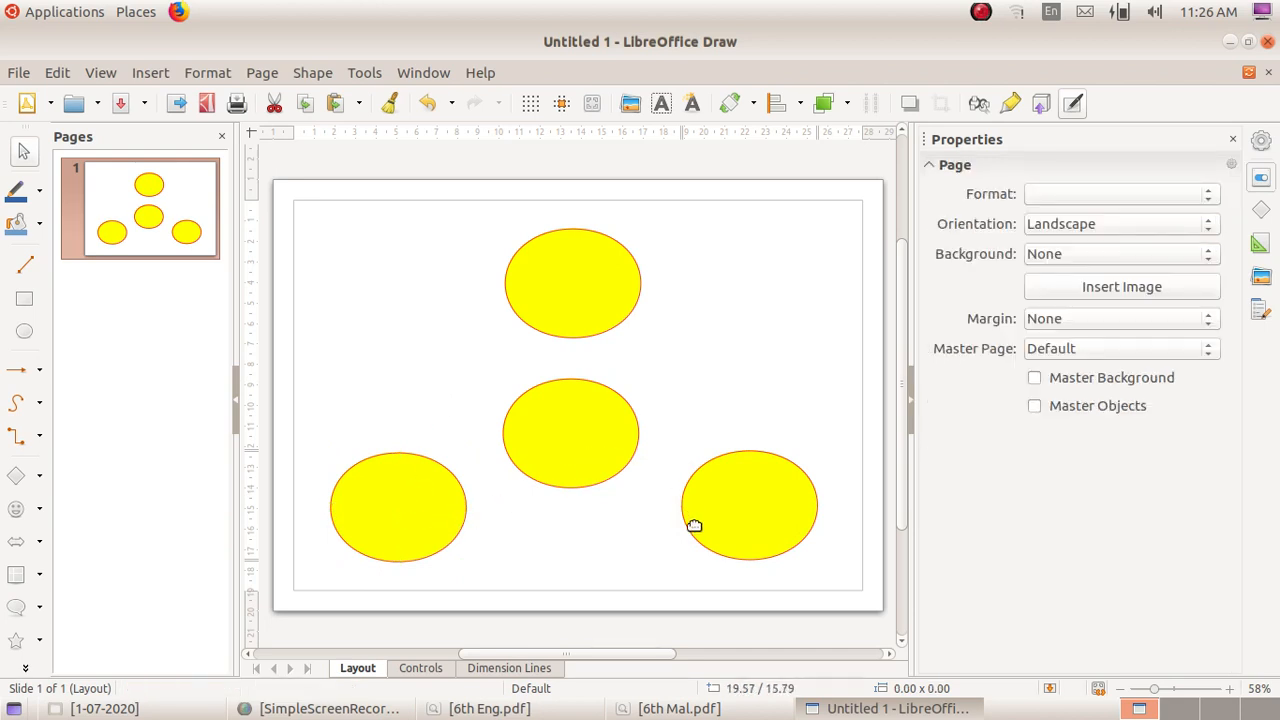
Step: Nudge the lower-right ellipse slightly to the left and deselect it
click(758, 528)
key(Left)
key(Left)
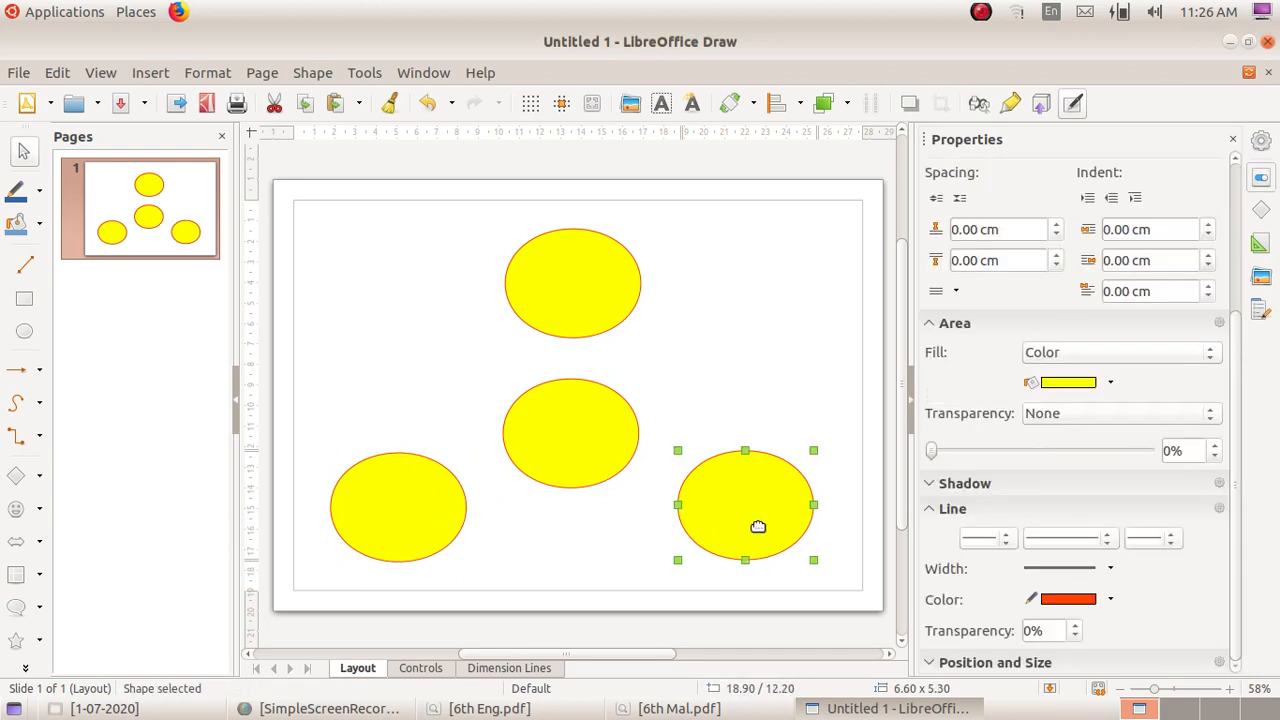
click(714, 417)
Step: Check the connectors in 6th Eng.pdf, and draw a vertical line about 2 cm long from the upper ellipse to the middle one
key(alt+Tab)
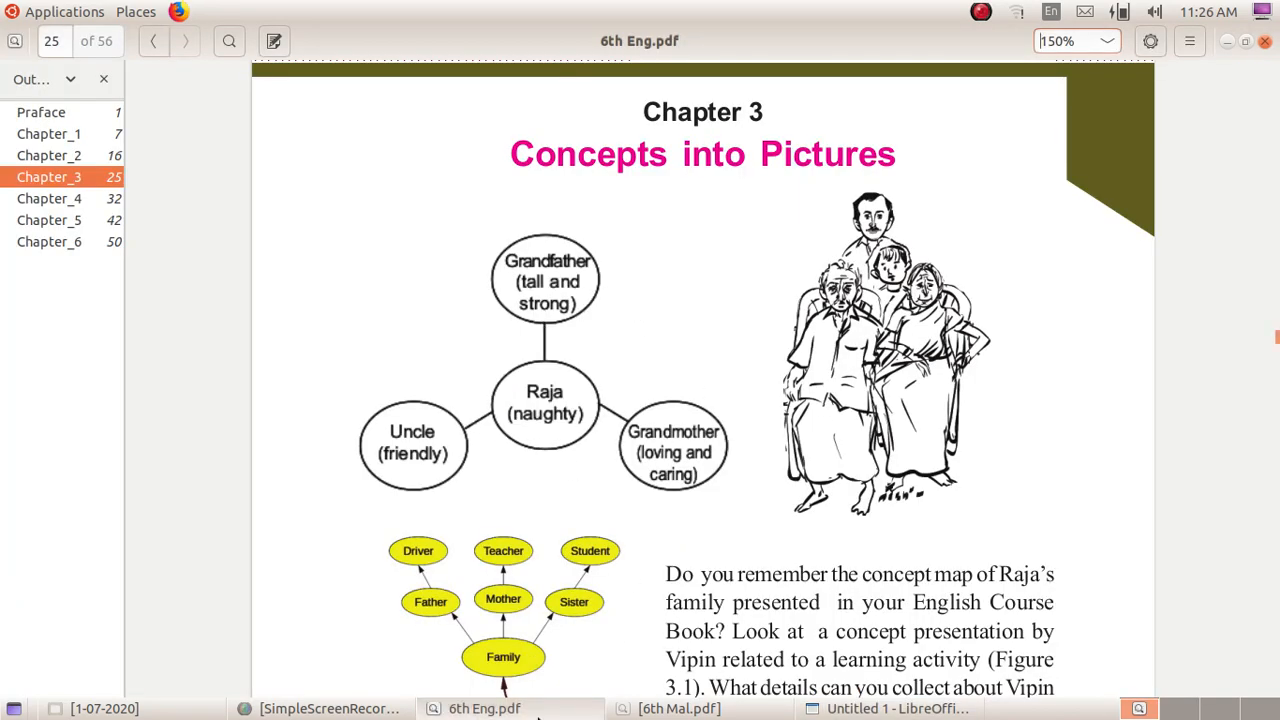
click(538, 710)
click(538, 710)
click(563, 708)
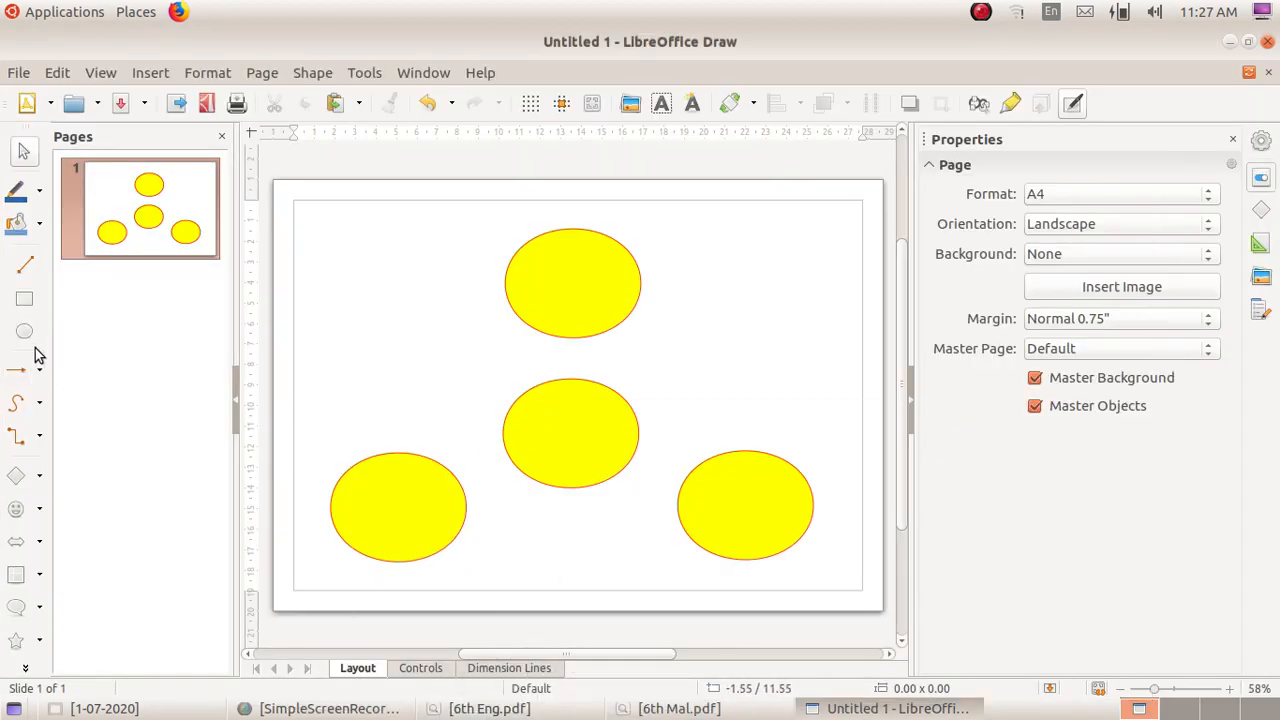
click(27, 273)
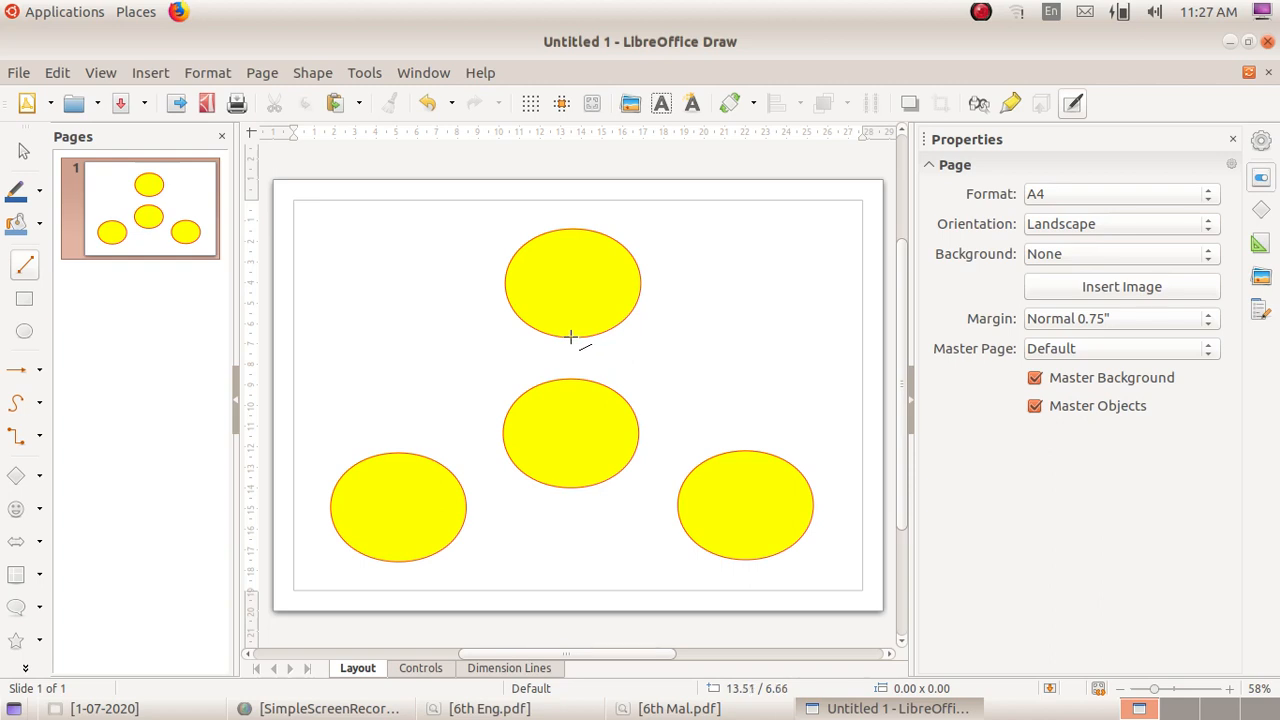
drag(571, 338, 571, 372)
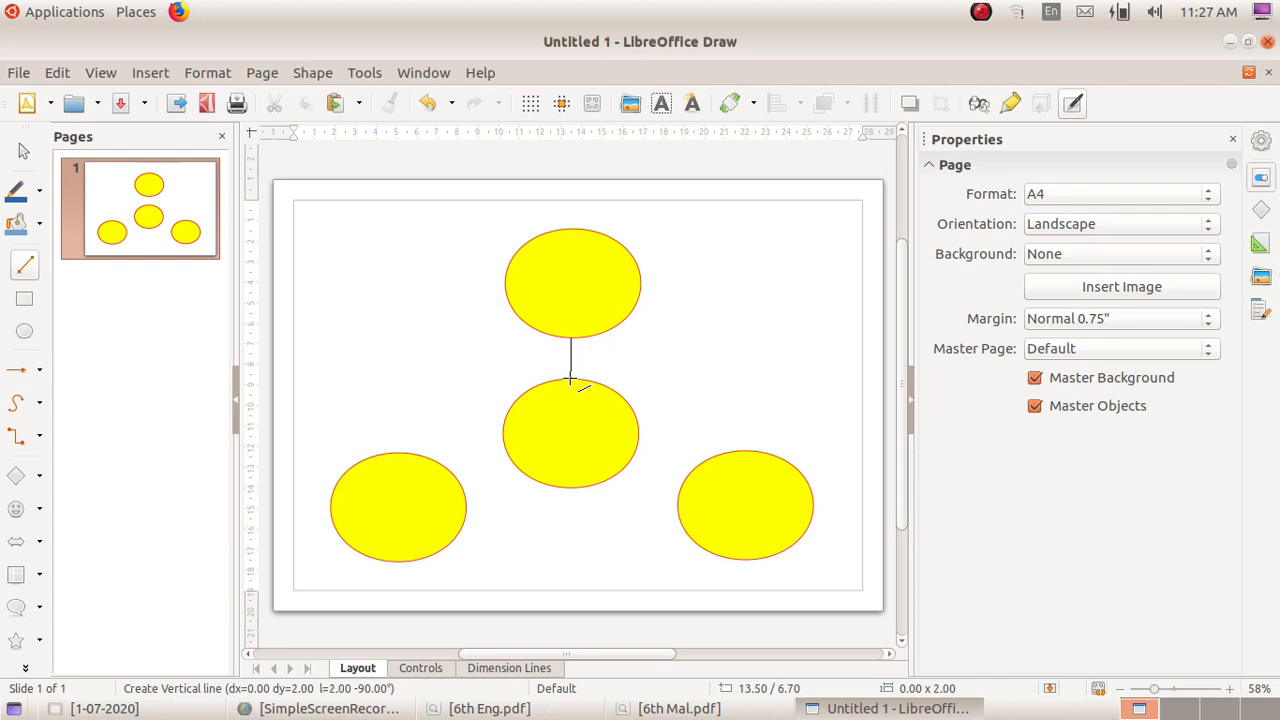